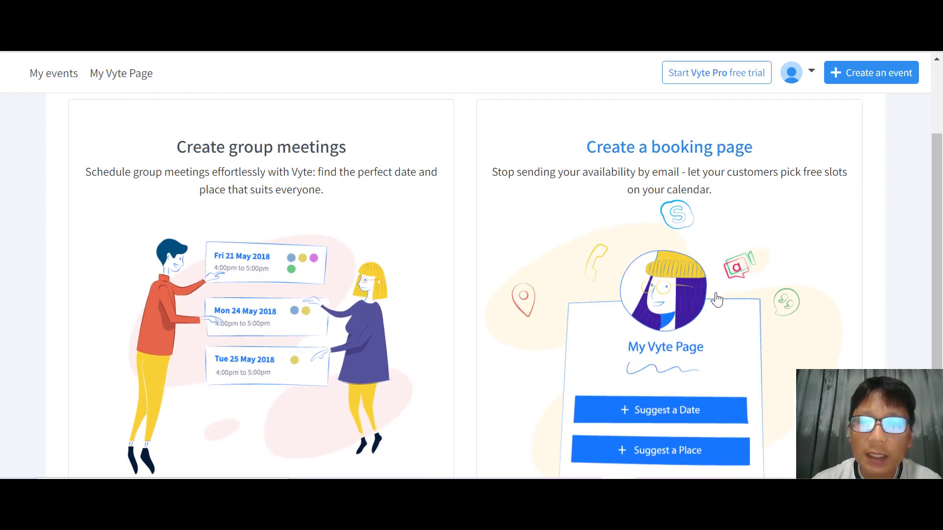
Start creating a booking page and set its custom link to Demo101
{"action": "right_click", "coordinate": [679, 310]}
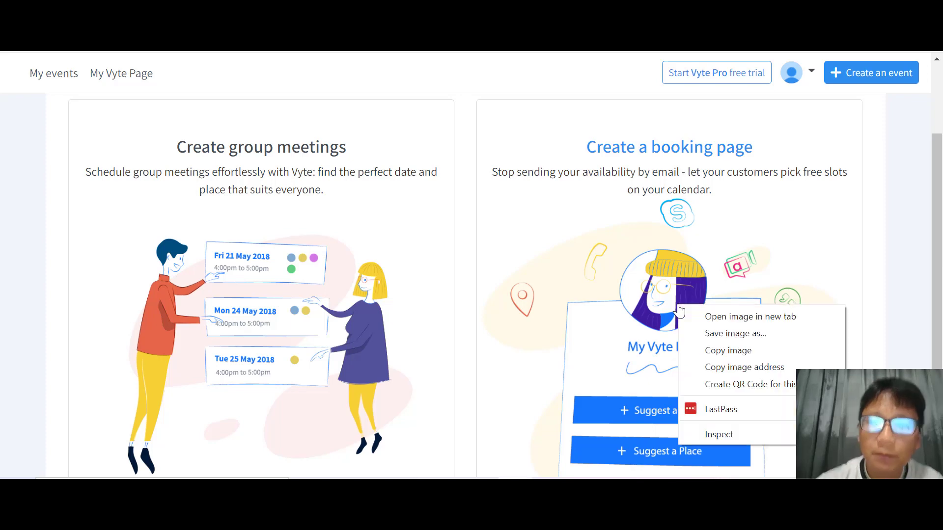
{"action": "left_click", "coordinate": [679, 310]}
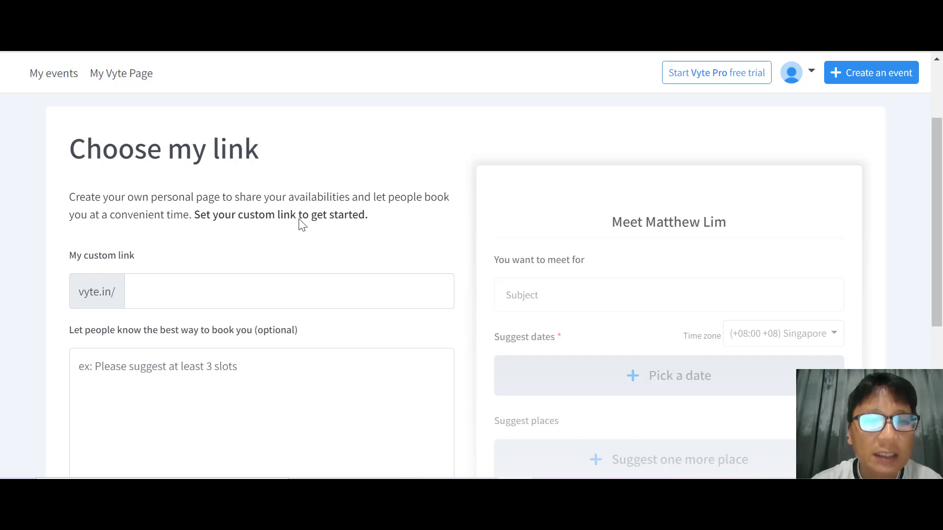
{"action": "left_click", "coordinate": [331, 287]}
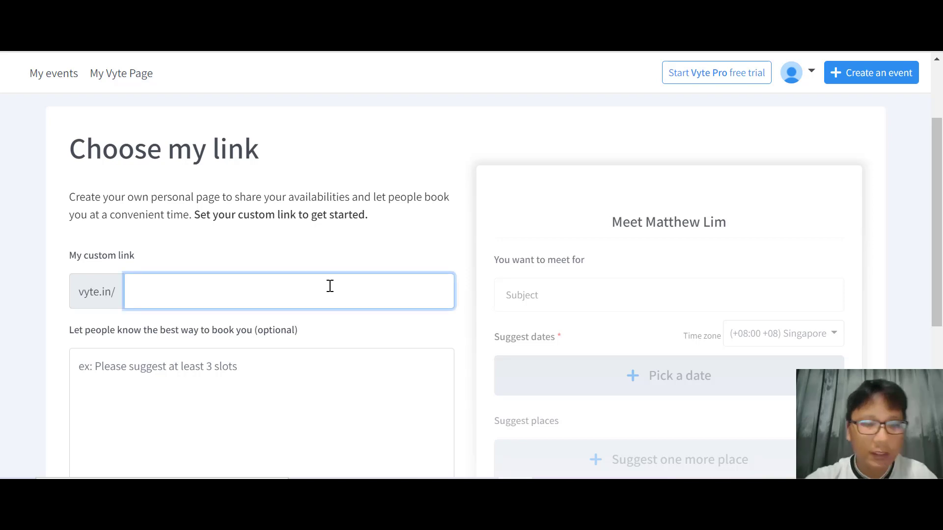
{"action": "type", "text": "Demo11"}
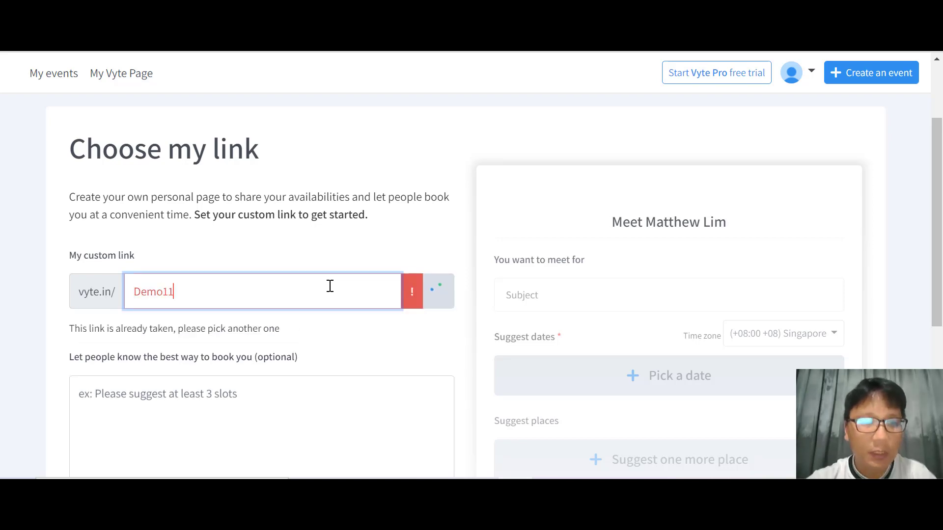
{"action": "scroll", "coordinate": [330, 286], "scroll_direction": "down", "scroll_amount": 2}
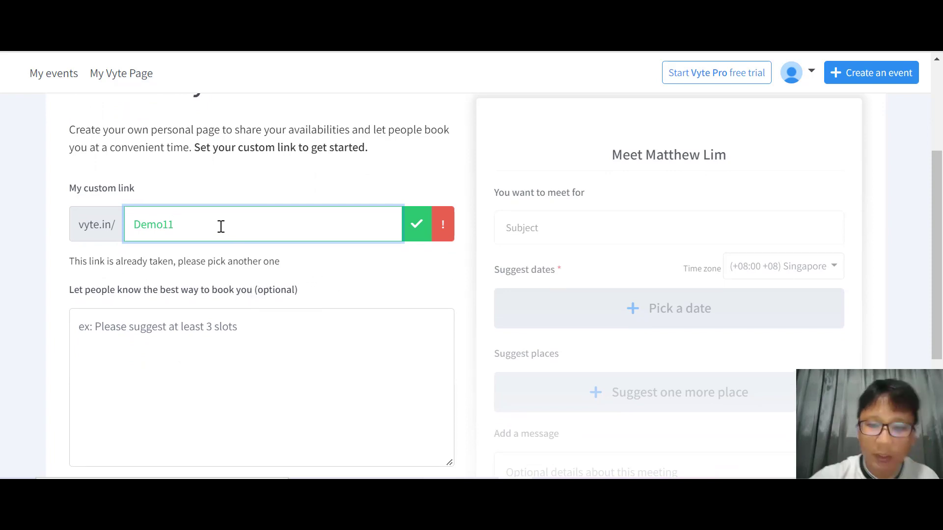
{"action": "key", "text": "BackSpace"}
{"action": "type", "text": "01"}
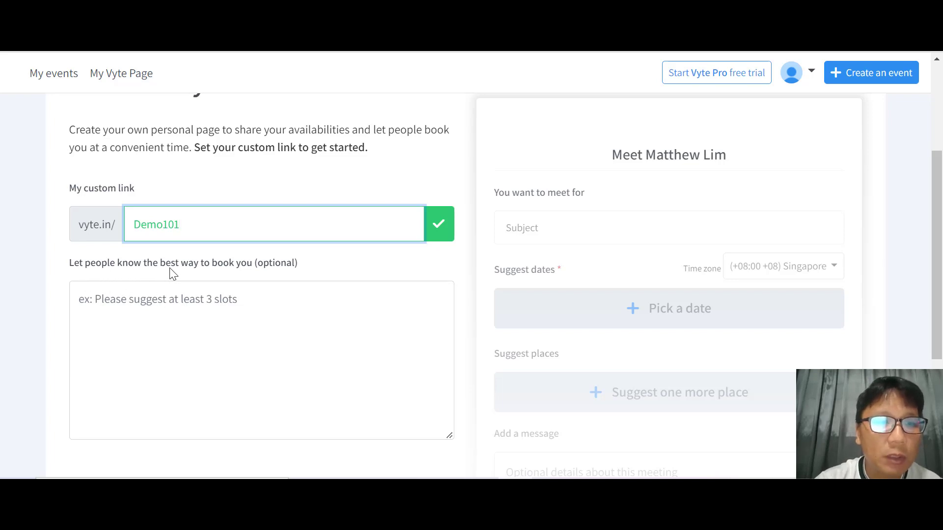
Enter "Hello, How Are You?" as the booking instructions and continue to the calendar setup
{"action": "left_click", "coordinate": [245, 335]}
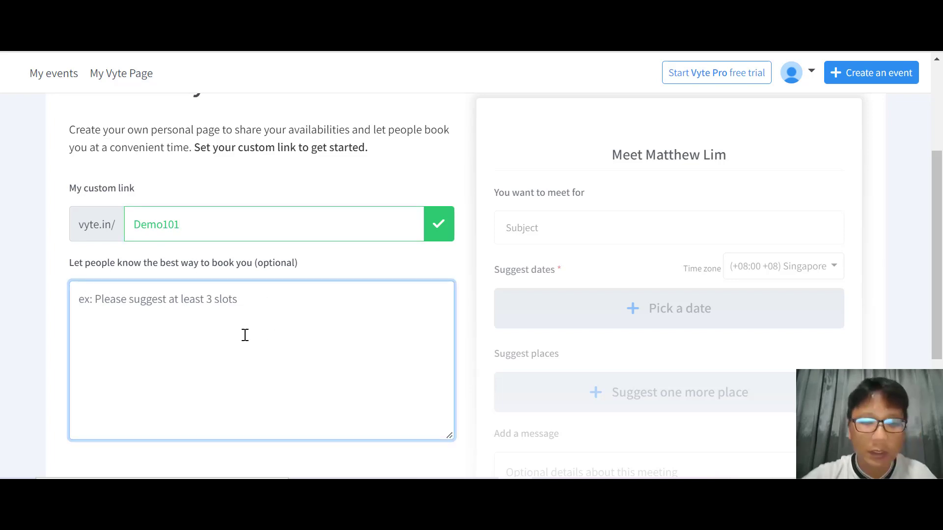
{"action": "type", "text": "Hello, Ho"}
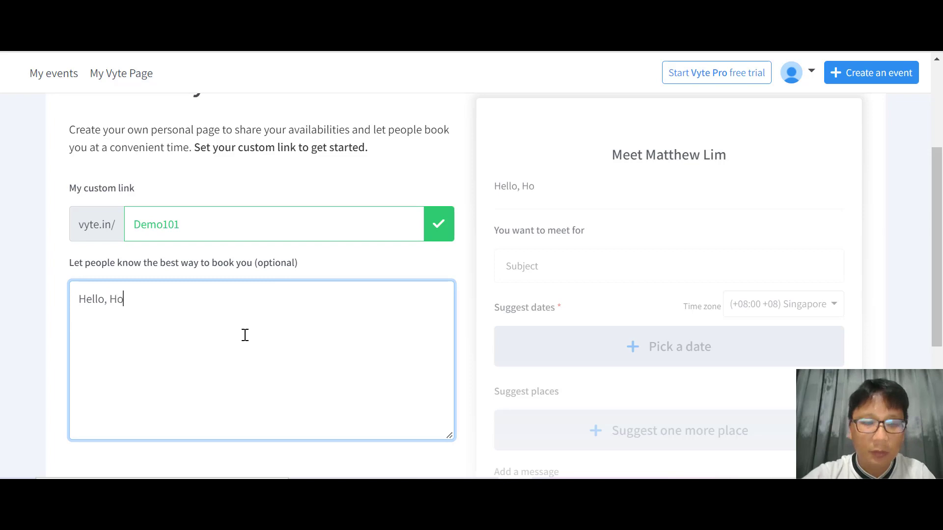
{"action": "type", "text": "w Are You"}
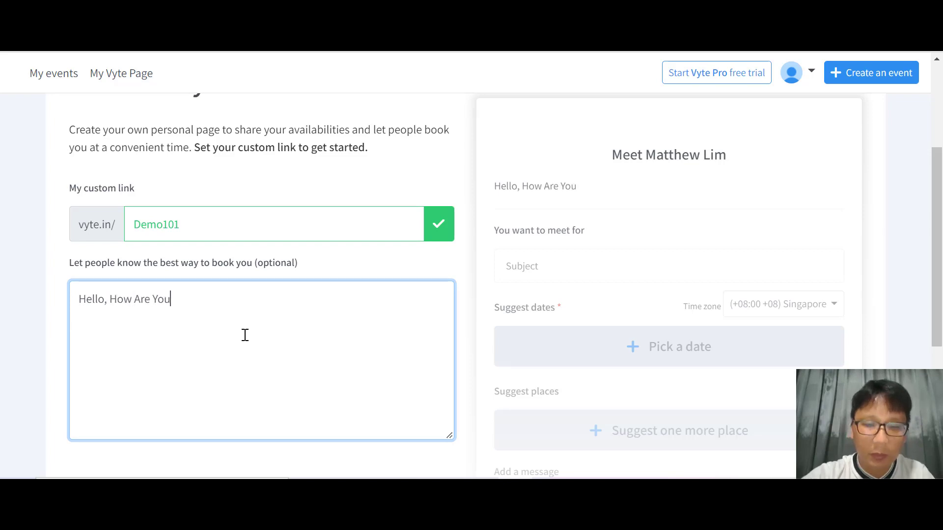
{"action": "type", "text": "?"}
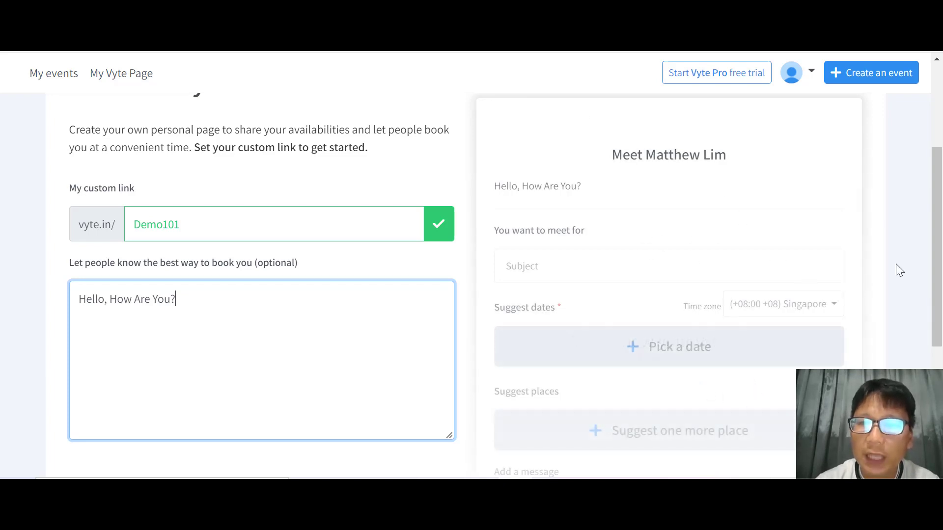
{"action": "scroll", "coordinate": [889, 264], "scroll_direction": "down", "scroll_amount": 3}
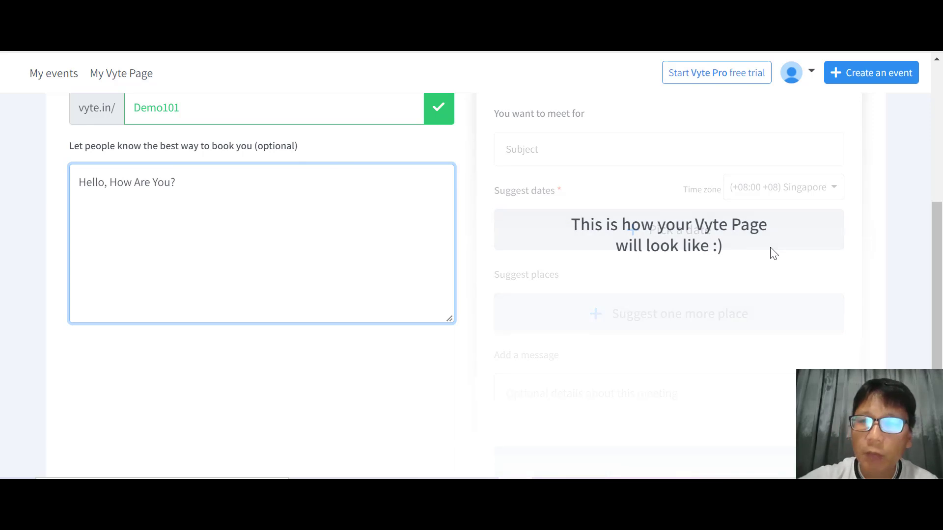
{"action": "scroll", "coordinate": [773, 252], "scroll_direction": "down", "scroll_amount": 3}
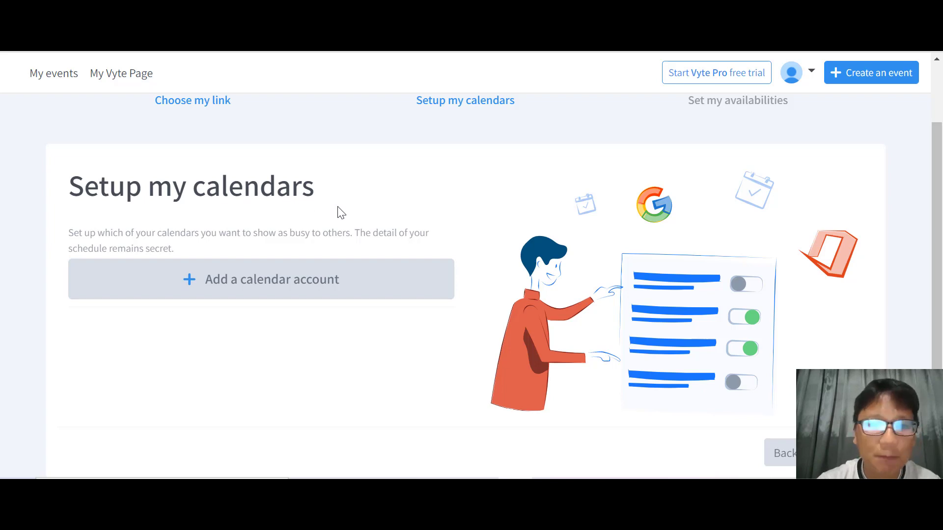
Connect a Google calendar account to the booking page and continue to the availability settings
{"action": "left_click", "coordinate": [240, 275]}
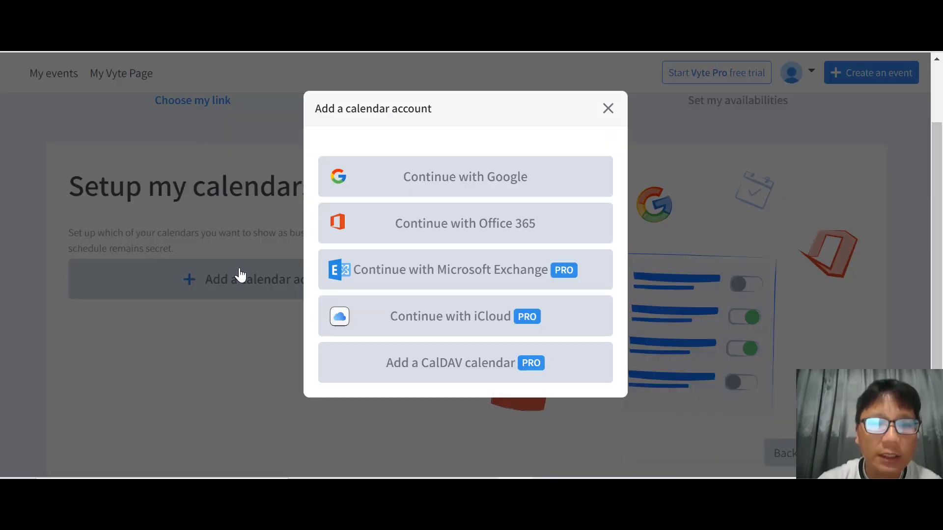
{"action": "left_click", "coordinate": [449, 175]}
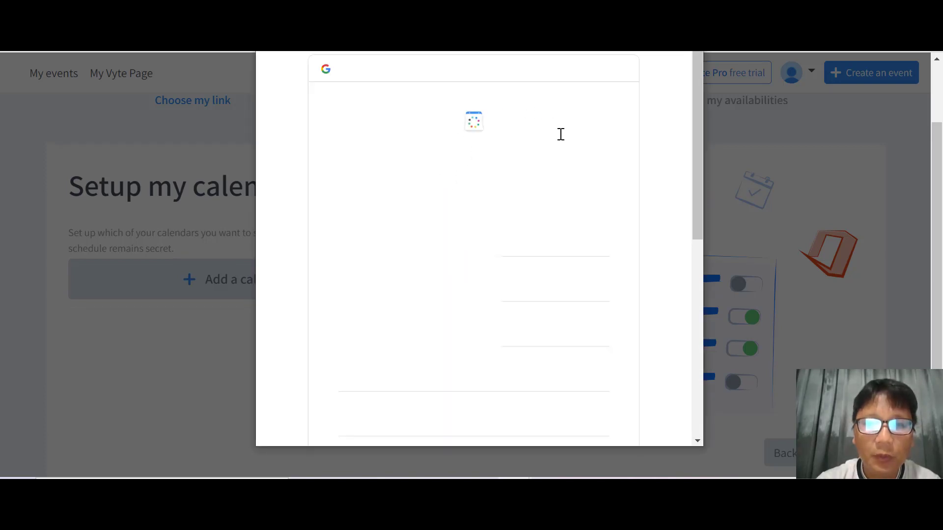
{"action": "left_click", "coordinate": [558, 285]}
{"action": "scroll", "coordinate": [499, 223], "scroll_direction": "down", "scroll_amount": 1}
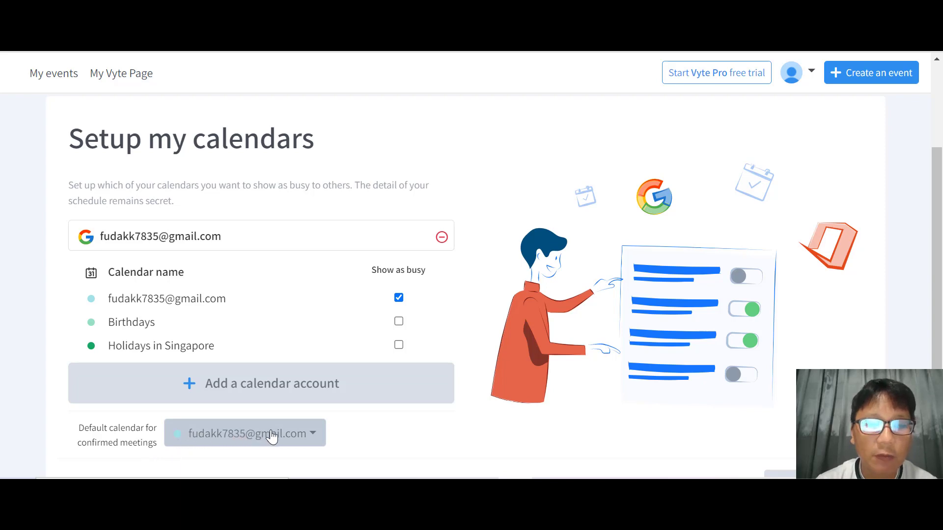
{"action": "scroll", "coordinate": [565, 441], "scroll_direction": "down", "scroll_amount": 1}
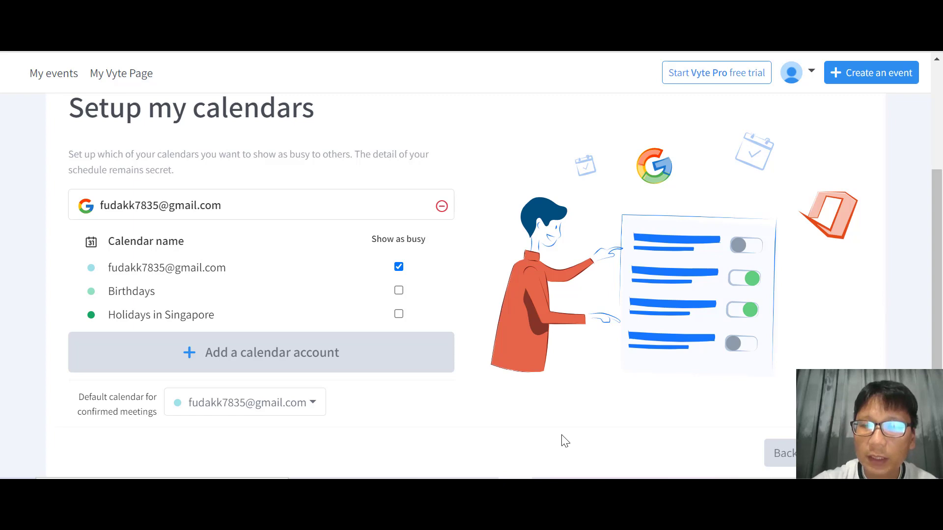
{"action": "key", "text": "Return"}
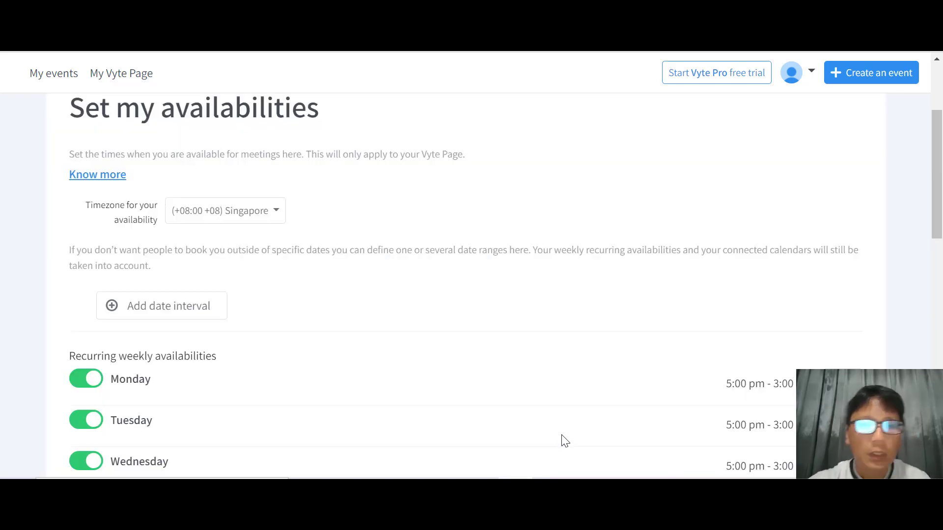
Switch Monday's weekly availability off and on again, and Saturday's on and off again
{"action": "scroll", "coordinate": [565, 441], "scroll_direction": "down", "scroll_amount": 1}
{"action": "scroll", "coordinate": [565, 440], "scroll_direction": "up", "scroll_amount": 2}
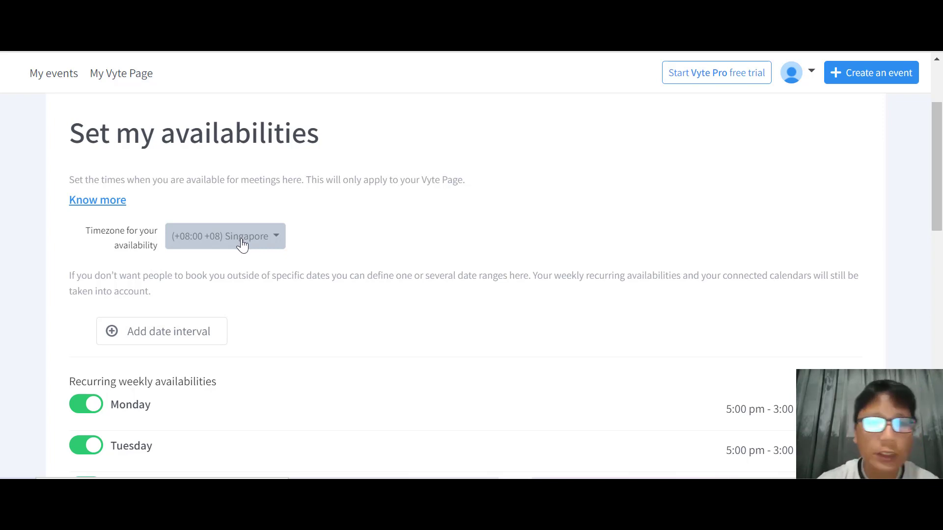
{"action": "scroll", "coordinate": [408, 271], "scroll_direction": "down", "scroll_amount": 5}
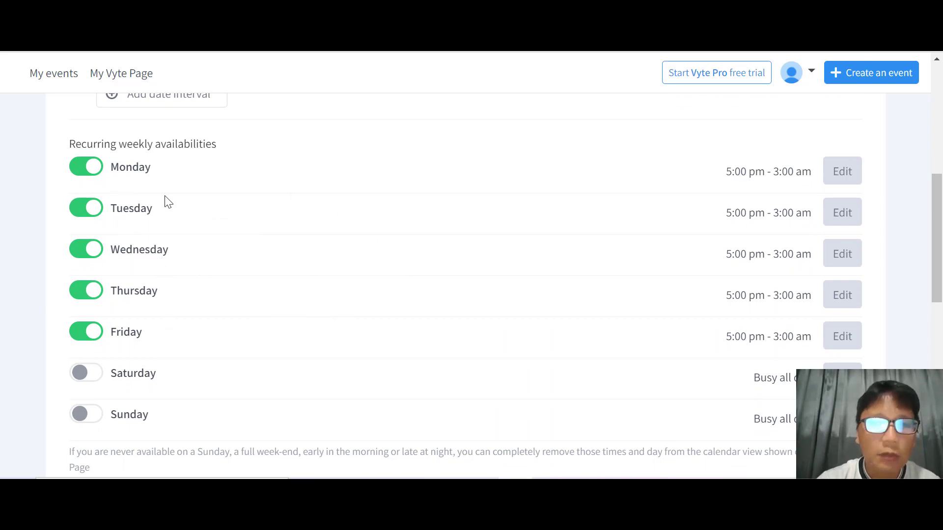
{"action": "left_click", "coordinate": [92, 167]}
{"action": "left_click", "coordinate": [93, 167]}
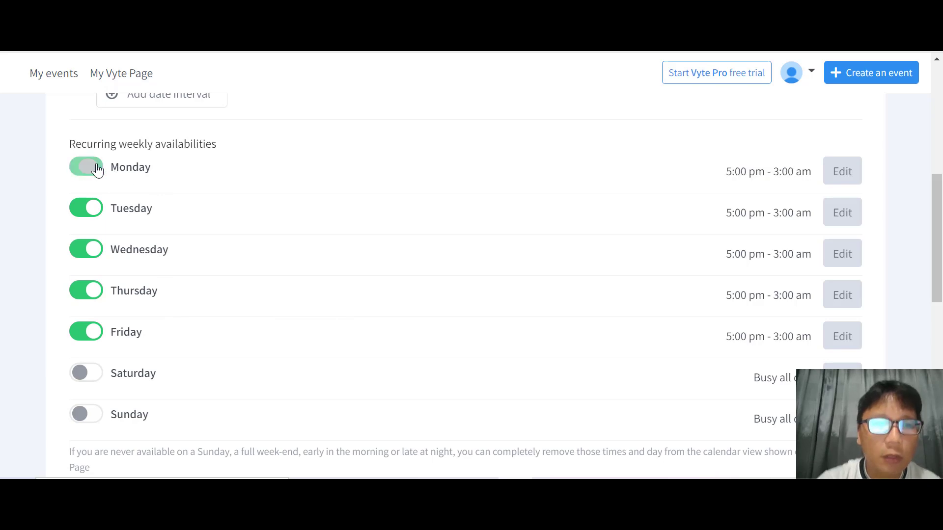
{"action": "left_click", "coordinate": [87, 384]}
{"action": "left_click", "coordinate": [86, 384]}
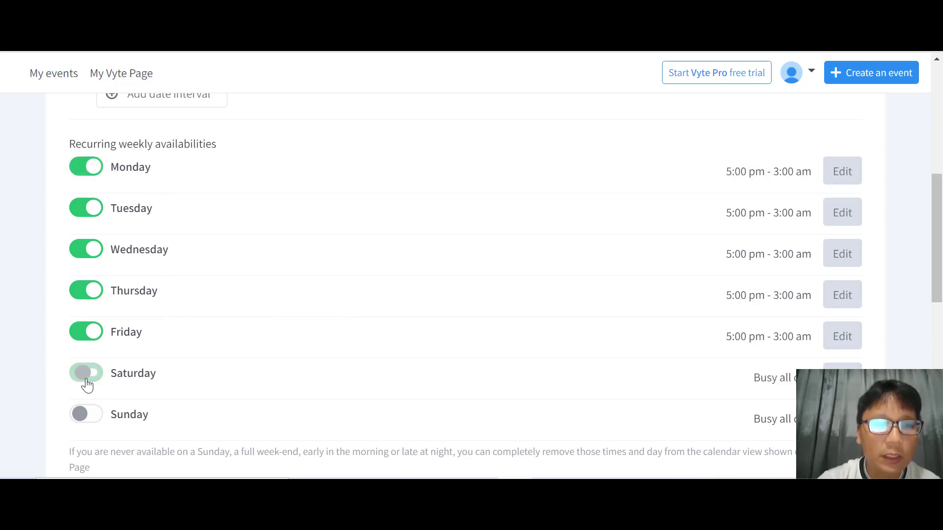
Add a second Monday availability slot from 6:15 am to 11:15 pm and save it for Monday only
{"action": "left_click", "coordinate": [838, 176]}
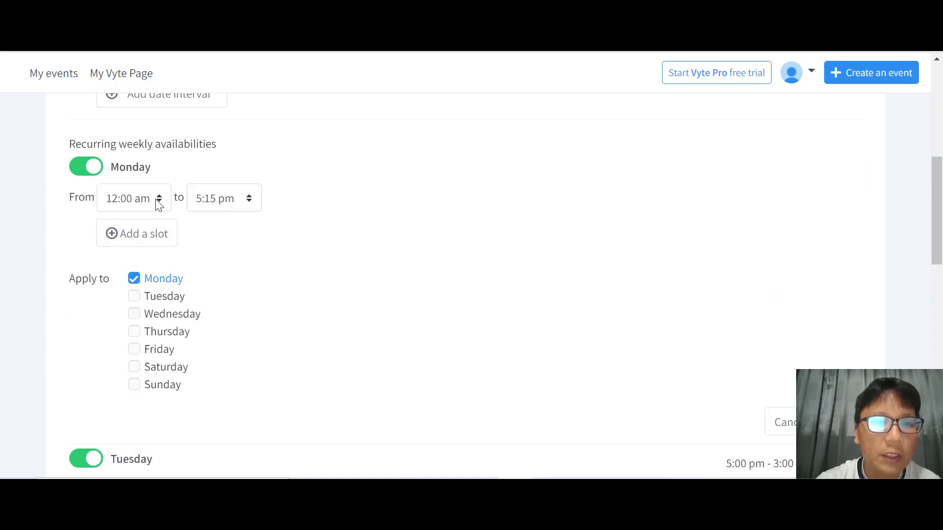
{"action": "left_click", "coordinate": [146, 238]}
{"action": "left_click", "coordinate": [154, 229]}
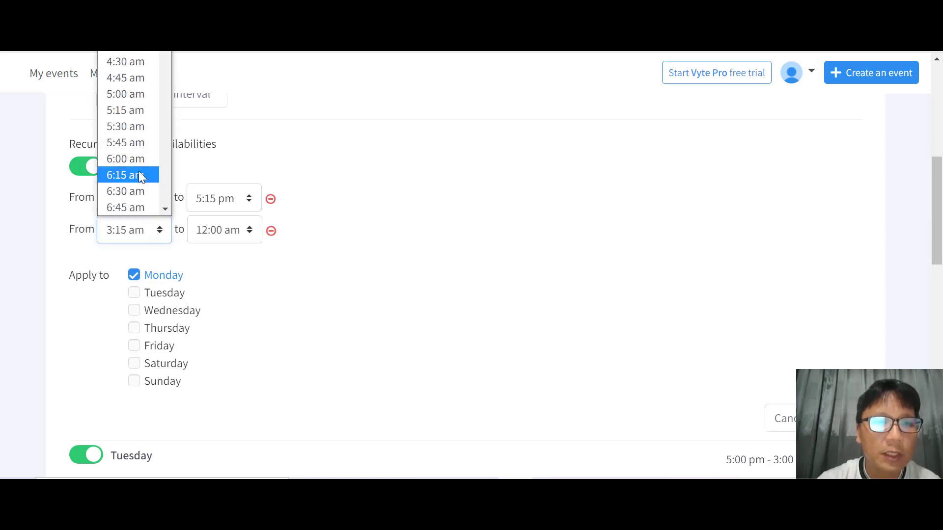
{"action": "left_click", "coordinate": [140, 171]}
{"action": "left_click", "coordinate": [211, 240]}
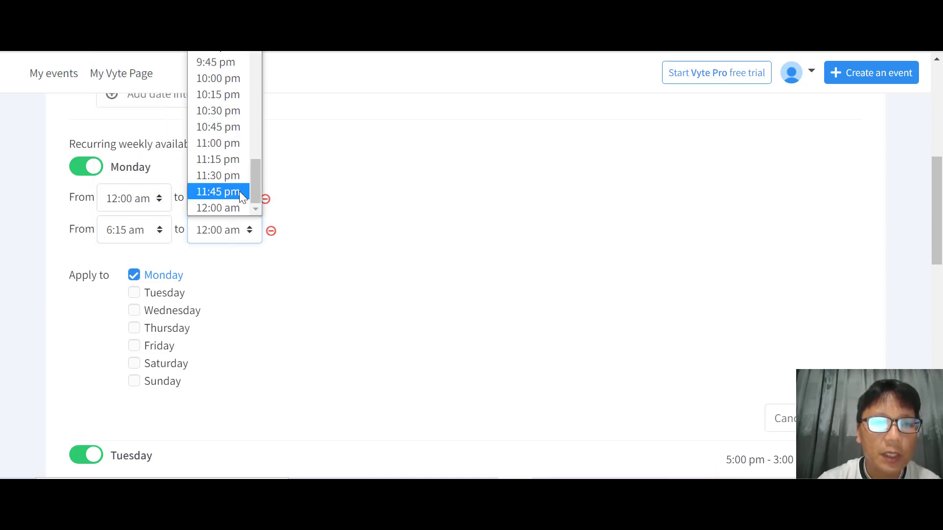
{"action": "left_click", "coordinate": [218, 159]}
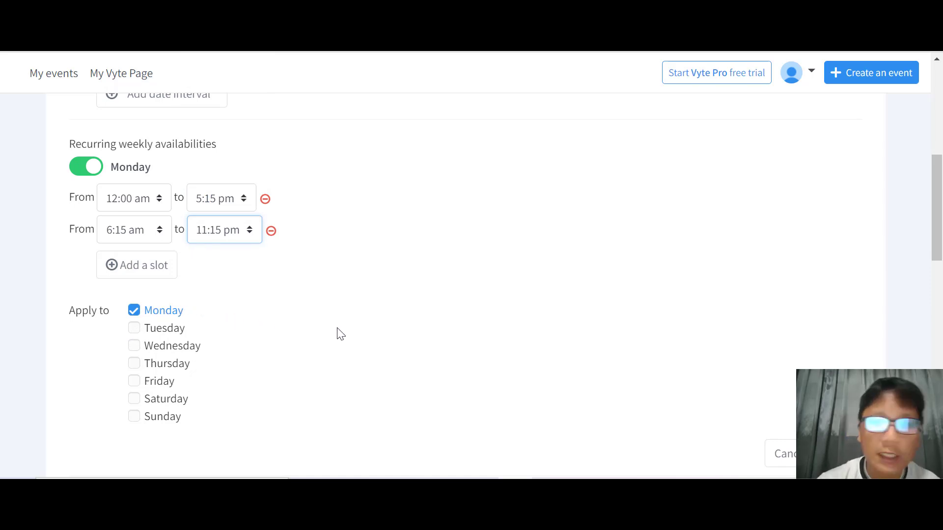
{"action": "left_click", "coordinate": [841, 454]}
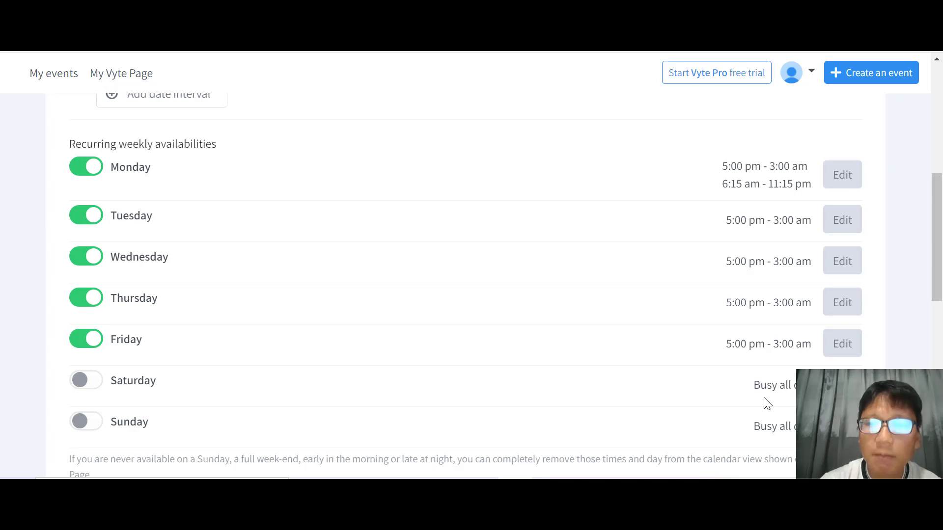
Review the booking limits, buffer times and parallel appointment options without changing them, and save the availability settings
{"action": "scroll", "coordinate": [771, 404], "scroll_direction": "down", "scroll_amount": 5}
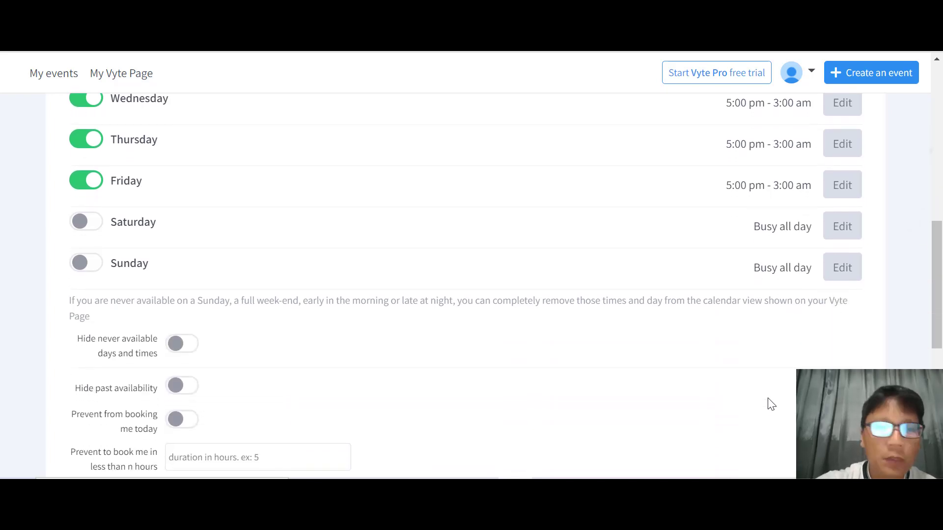
{"action": "scroll", "coordinate": [770, 405], "scroll_direction": "down", "scroll_amount": 1}
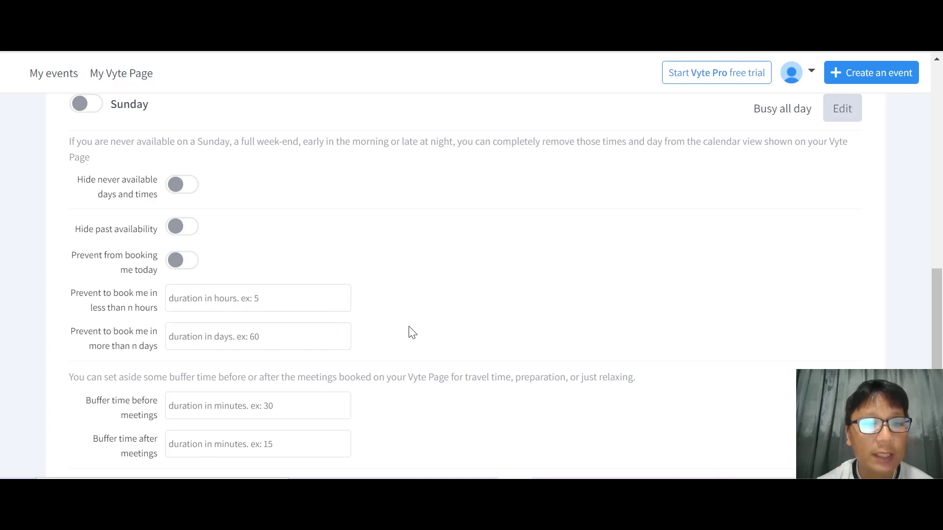
{"action": "scroll", "coordinate": [417, 333], "scroll_direction": "down", "scroll_amount": 3}
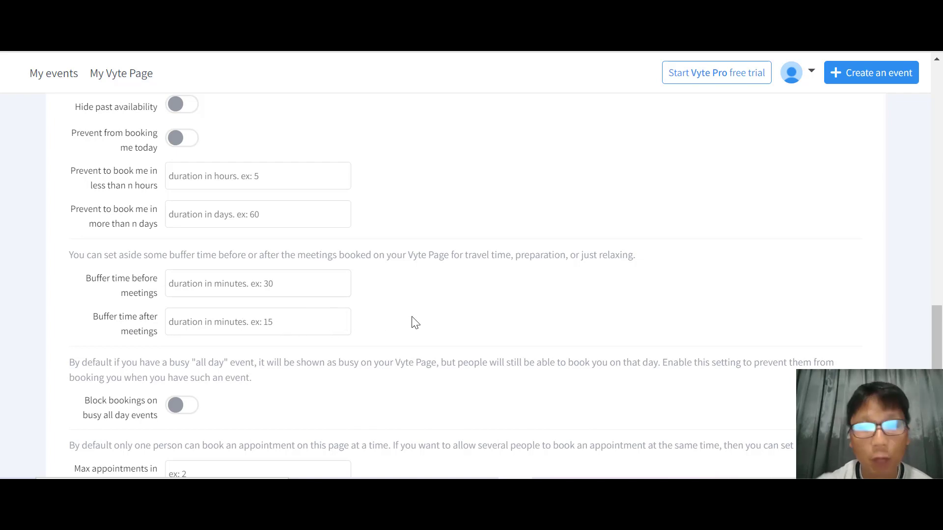
{"action": "scroll", "coordinate": [415, 323], "scroll_direction": "down", "scroll_amount": 2}
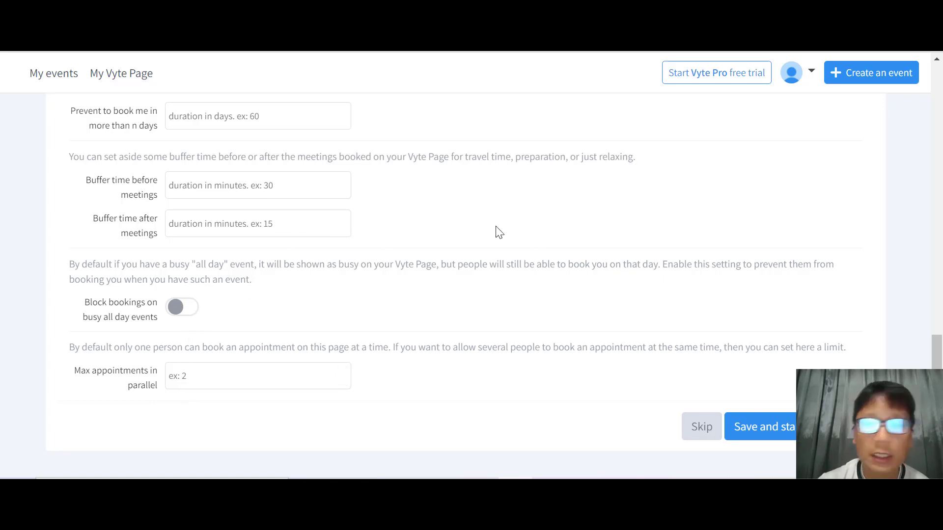
{"action": "left_click", "coordinate": [759, 427]}
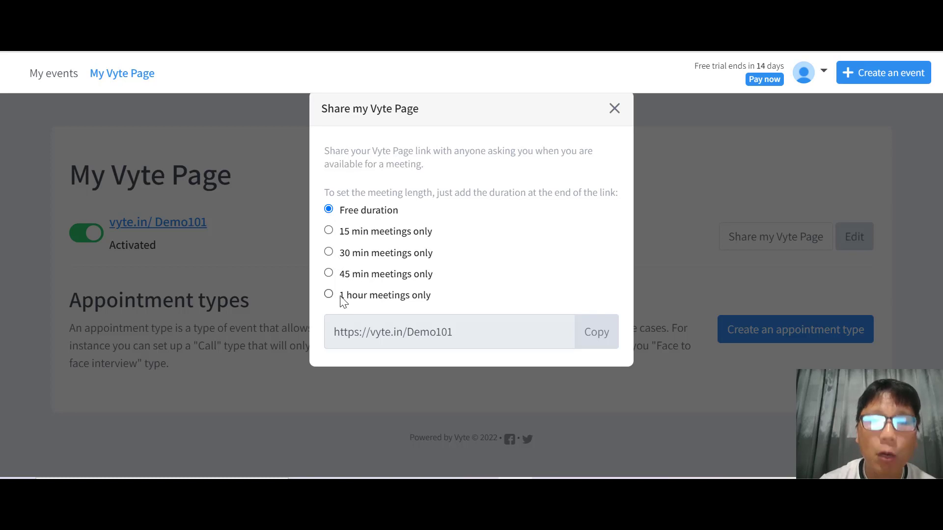
Copy the free-duration share link, close the sharing dialog, and deactivate and reactivate the Vyte Page
{"action": "left_click", "coordinate": [603, 339]}
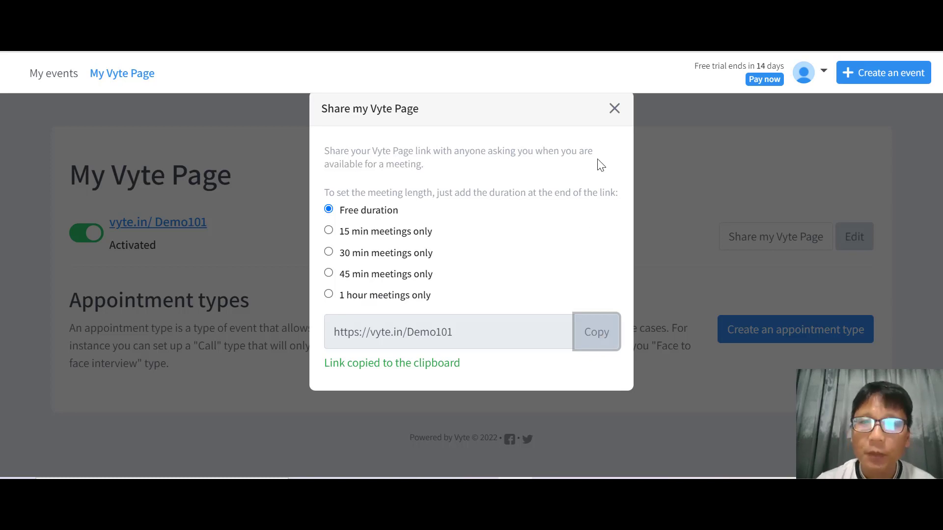
{"action": "left_click", "coordinate": [615, 109]}
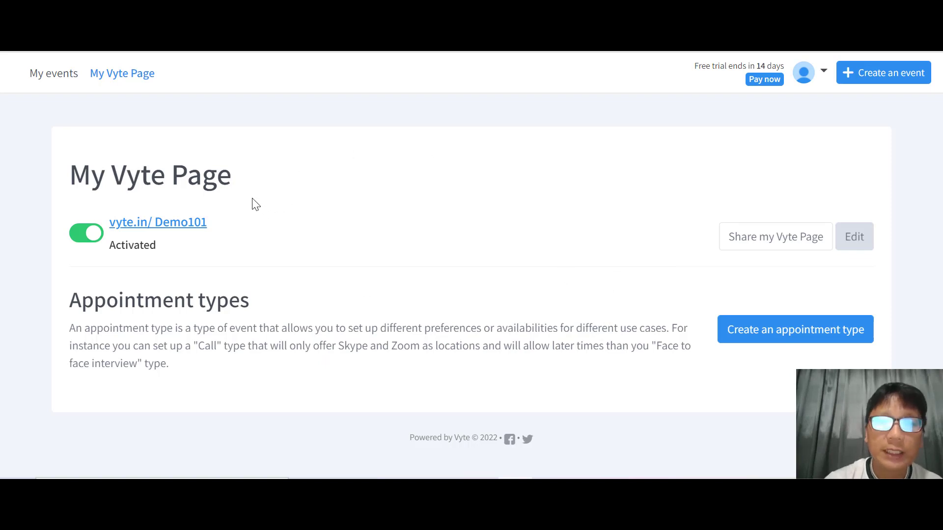
{"action": "left_click", "coordinate": [93, 234]}
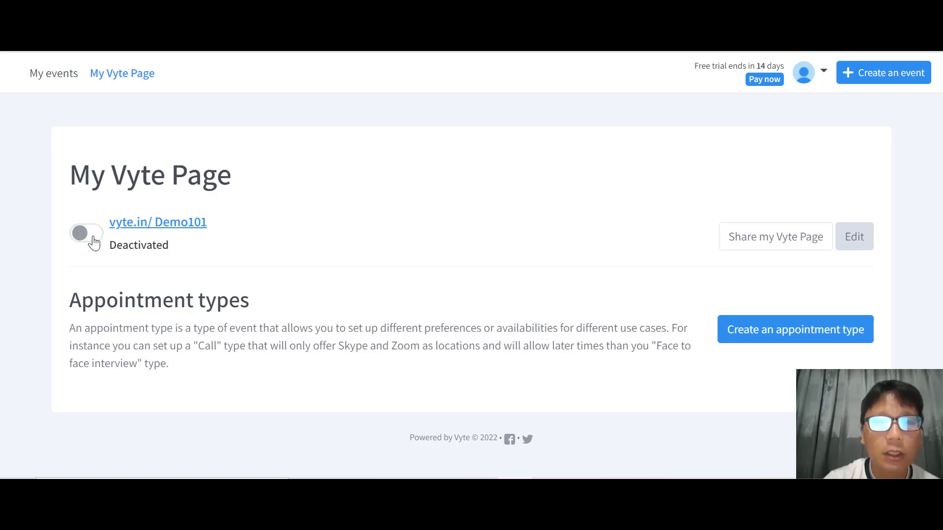
{"action": "left_click", "coordinate": [93, 234]}
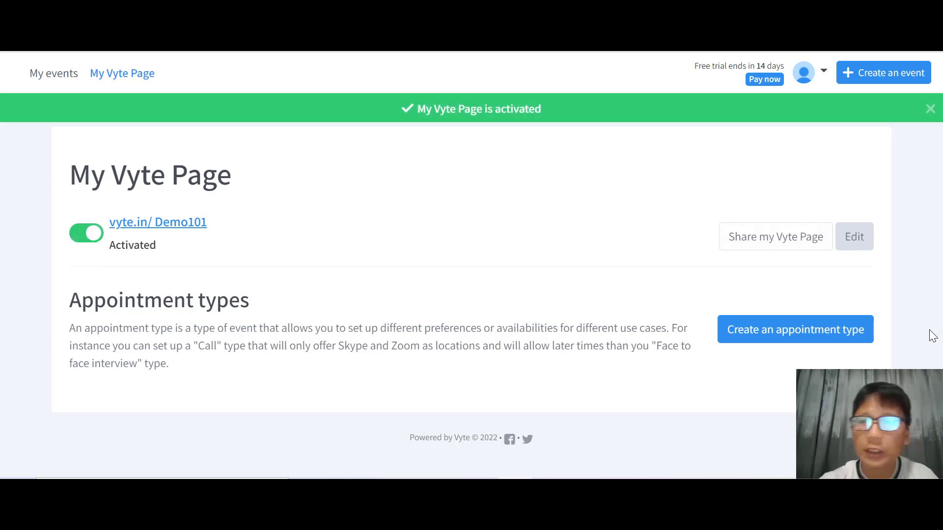
Open the /Demo101 page settings for editing and review its link, availability and advanced settings
{"action": "left_click", "coordinate": [852, 241]}
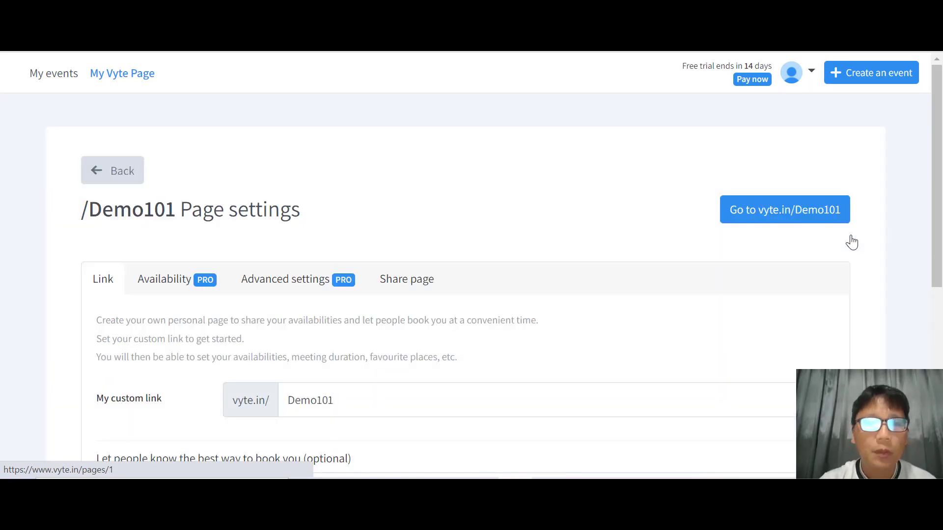
{"action": "scroll", "coordinate": [351, 141], "scroll_direction": "down", "scroll_amount": 3}
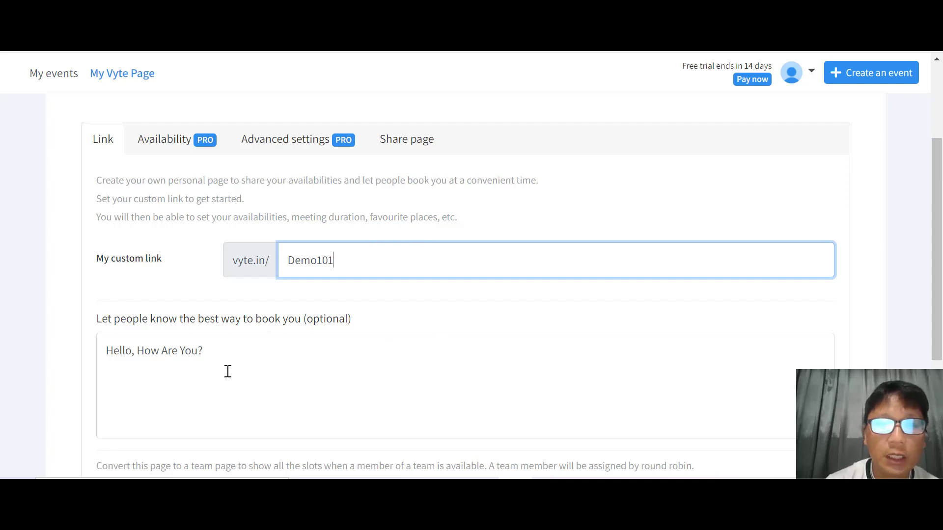
{"action": "left_click", "coordinate": [162, 146]}
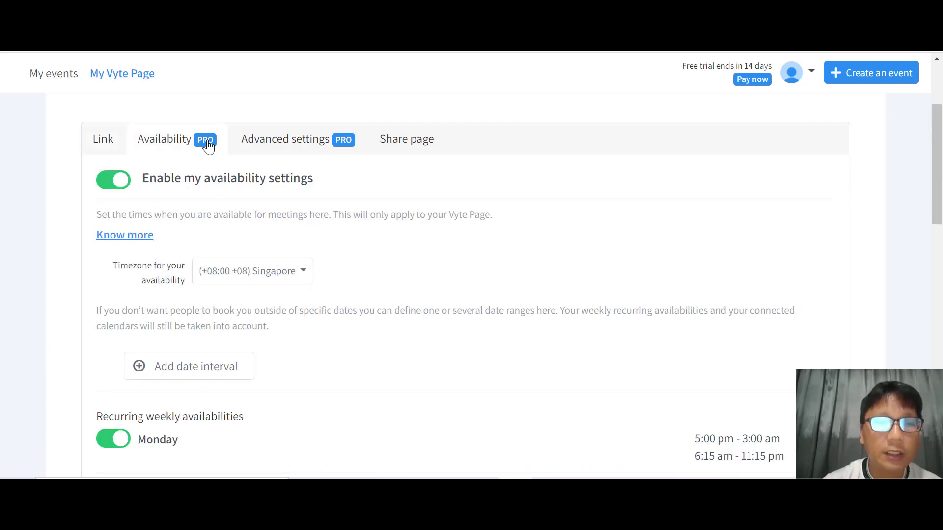
{"action": "scroll", "coordinate": [367, 213], "scroll_direction": "down", "scroll_amount": 6}
{"action": "scroll", "coordinate": [366, 213], "scroll_direction": "up", "scroll_amount": 3}
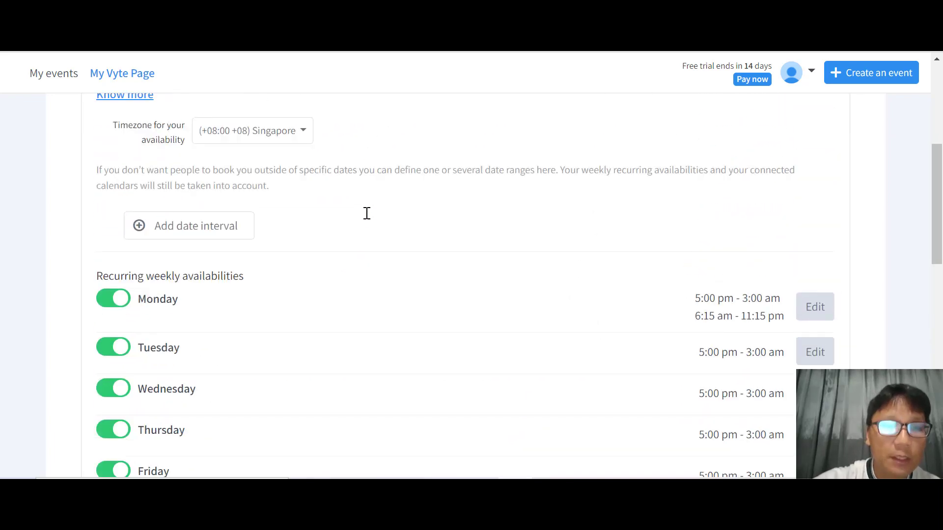
{"action": "scroll", "coordinate": [366, 213], "scroll_direction": "up", "scroll_amount": 7}
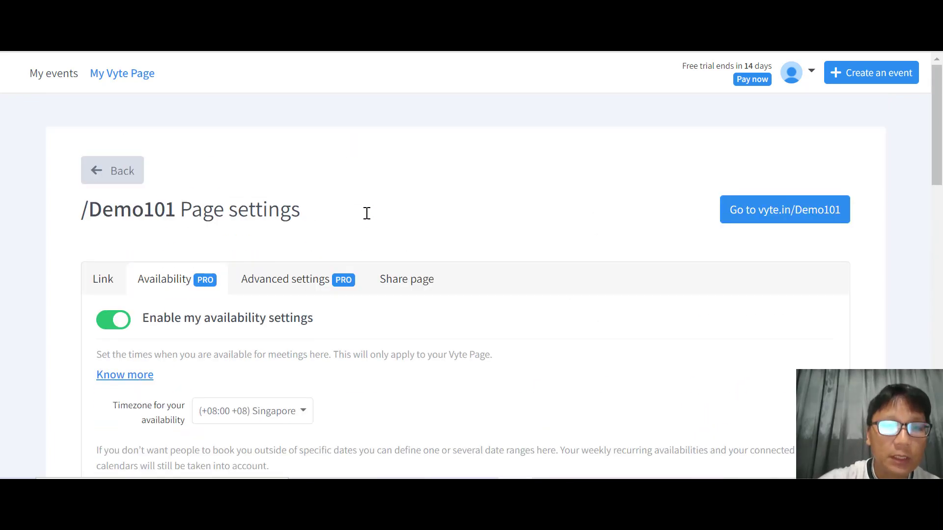
{"action": "left_click", "coordinate": [293, 290]}
{"action": "scroll", "coordinate": [293, 290], "scroll_direction": "down", "scroll_amount": 1}
{"action": "scroll", "coordinate": [293, 290], "scroll_direction": "down", "scroll_amount": 4}
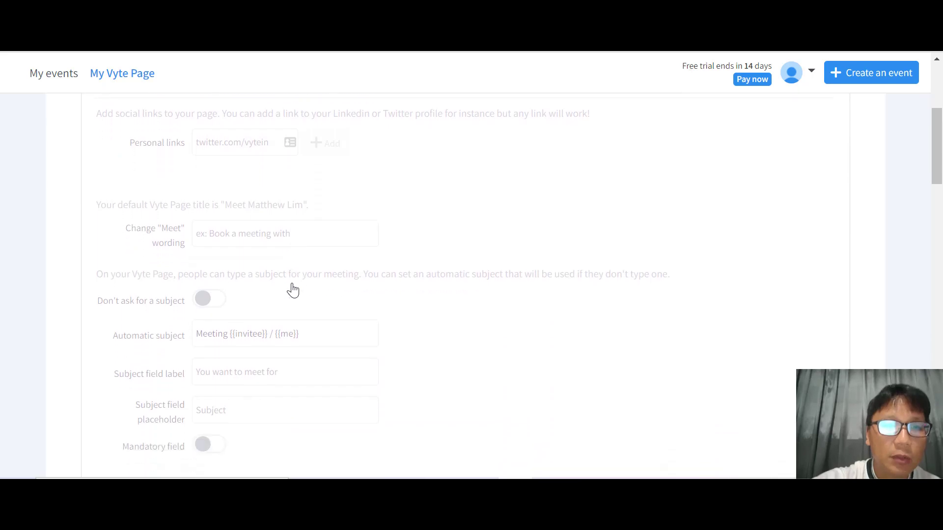
{"action": "scroll", "coordinate": [293, 290], "scroll_direction": "down", "scroll_amount": 5}
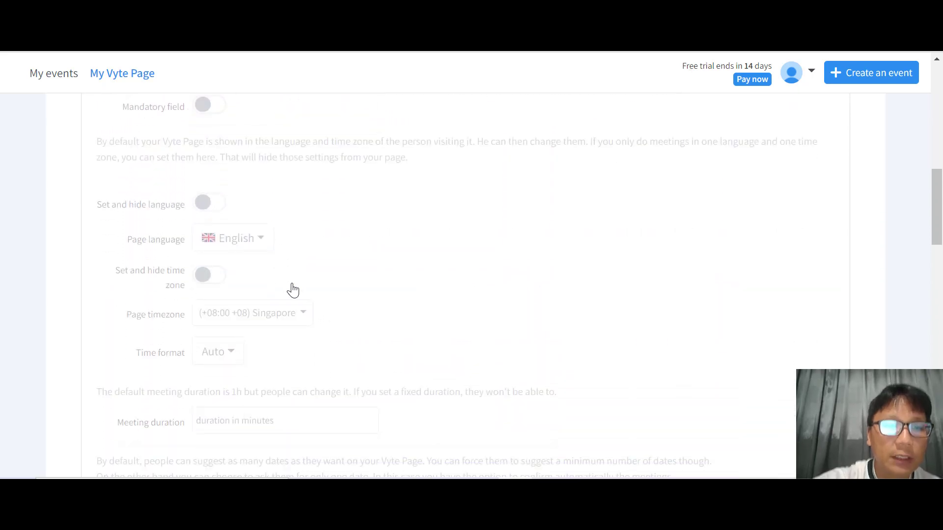
Review the page's sharing options, including meeting durations, email signature button and website embed codes, and return to the Vyte Page overview
{"action": "scroll", "coordinate": [293, 290], "scroll_direction": "up", "scroll_amount": 12}
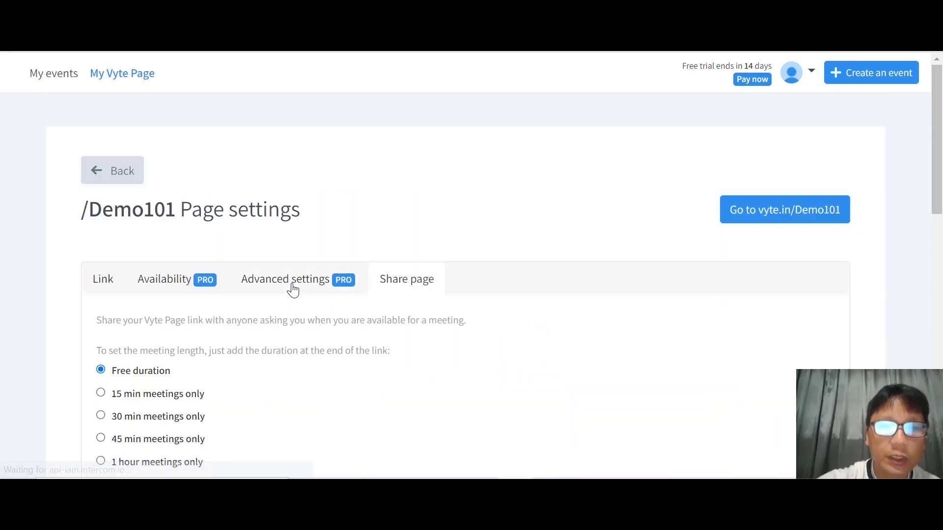
{"action": "scroll", "coordinate": [293, 290], "scroll_direction": "down", "scroll_amount": 6}
{"action": "scroll", "coordinate": [293, 289], "scroll_direction": "down", "scroll_amount": 6}
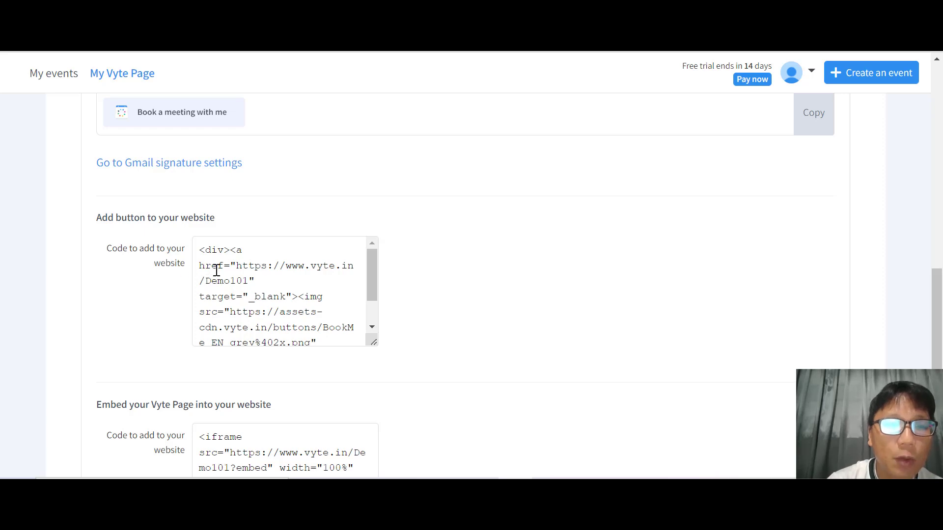
{"action": "scroll", "coordinate": [417, 289], "scroll_direction": "down", "scroll_amount": 3}
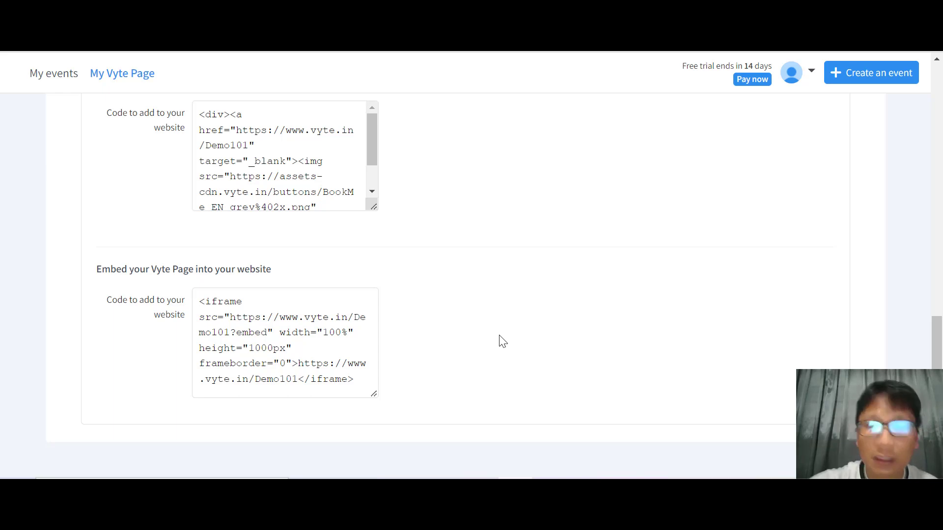
{"action": "scroll", "coordinate": [502, 341], "scroll_direction": "up", "scroll_amount": 15}
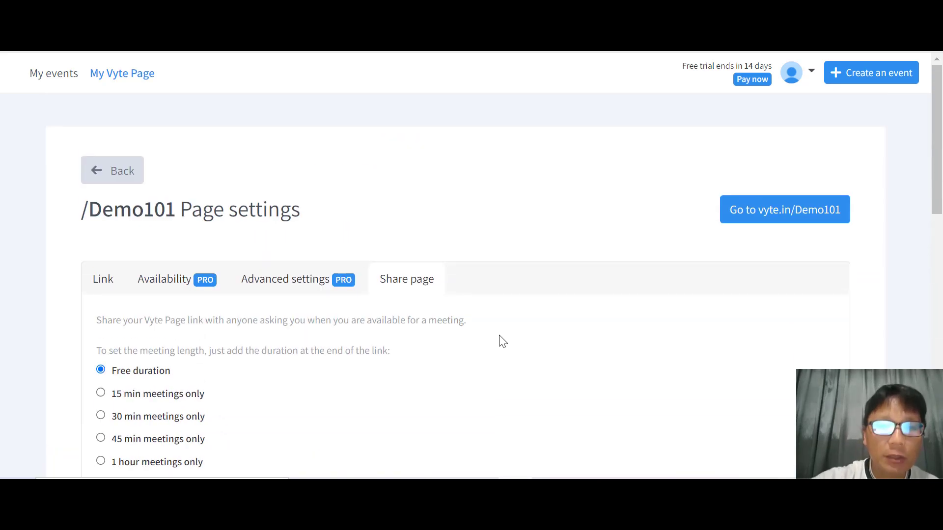
{"action": "scroll", "coordinate": [502, 342], "scroll_direction": "down", "scroll_amount": 10}
{"action": "scroll", "coordinate": [502, 342], "scroll_direction": "up", "scroll_amount": 3}
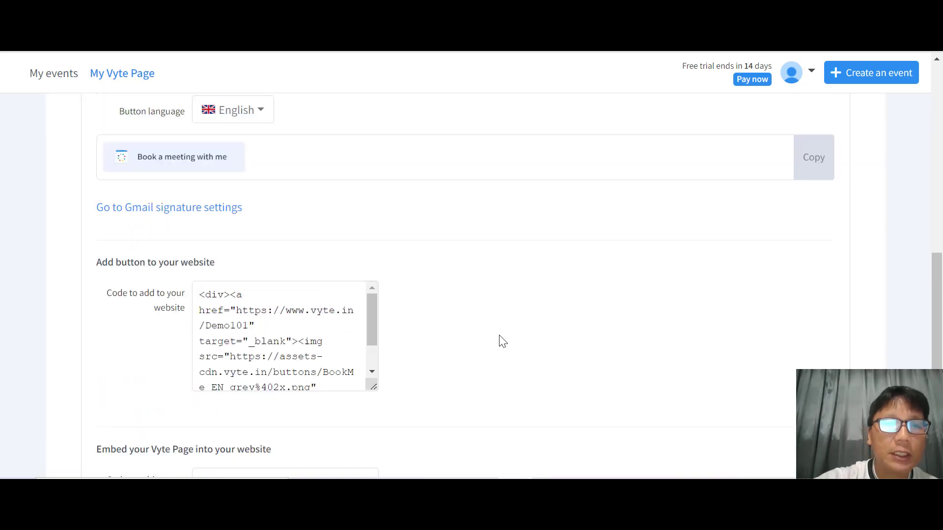
{"action": "scroll", "coordinate": [502, 341], "scroll_direction": "up", "scroll_amount": 10}
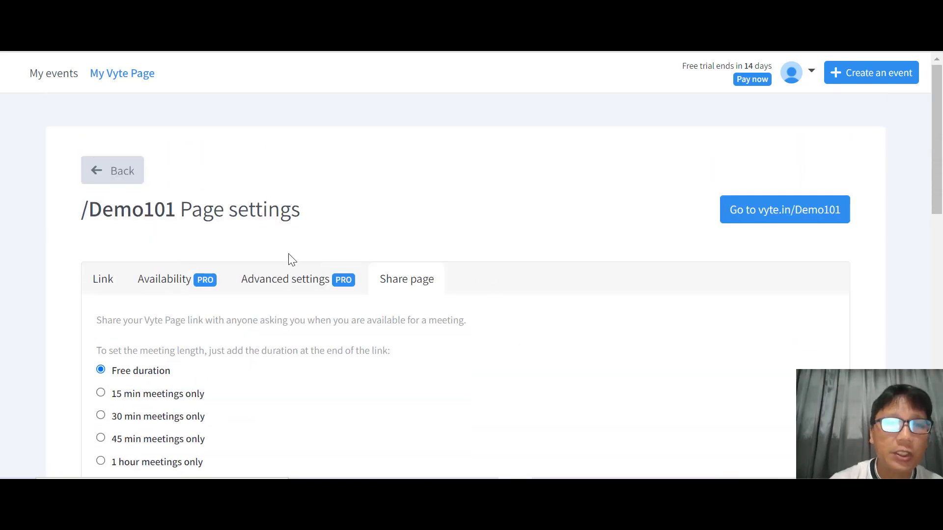
{"action": "left_click", "coordinate": [120, 175]}
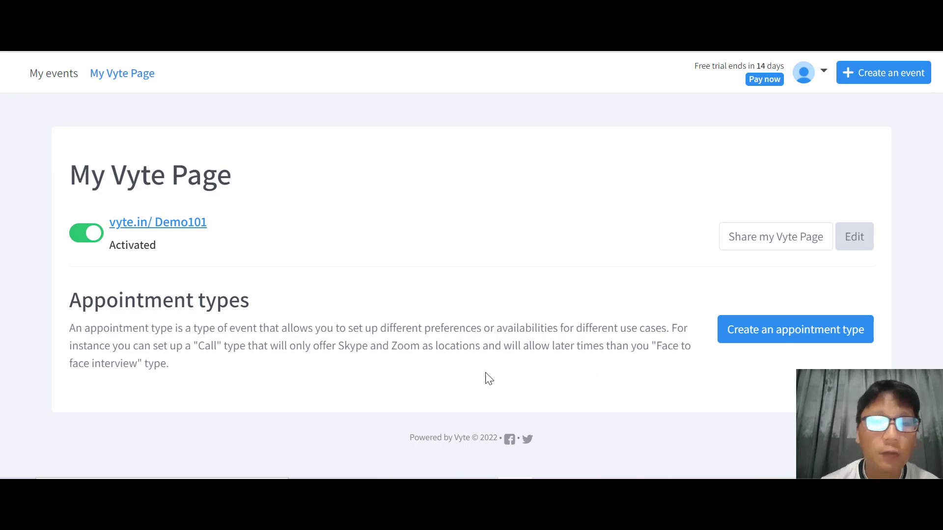
Create an appointment type named "Appointment Type" with the description "10 min relax", copying settings from /Demo101
{"action": "left_click", "coordinate": [782, 340]}
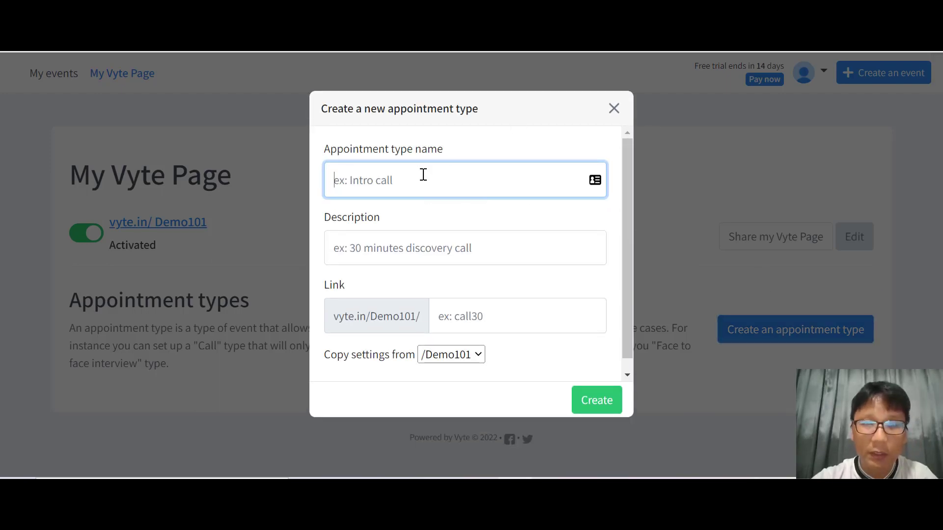
{"action": "type", "text": "Appo"}
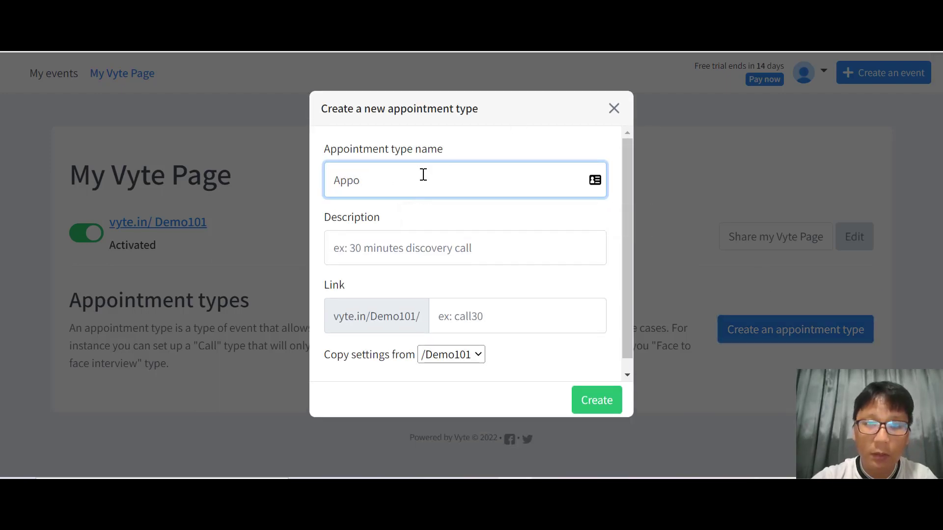
{"action": "type", "text": "intme"}
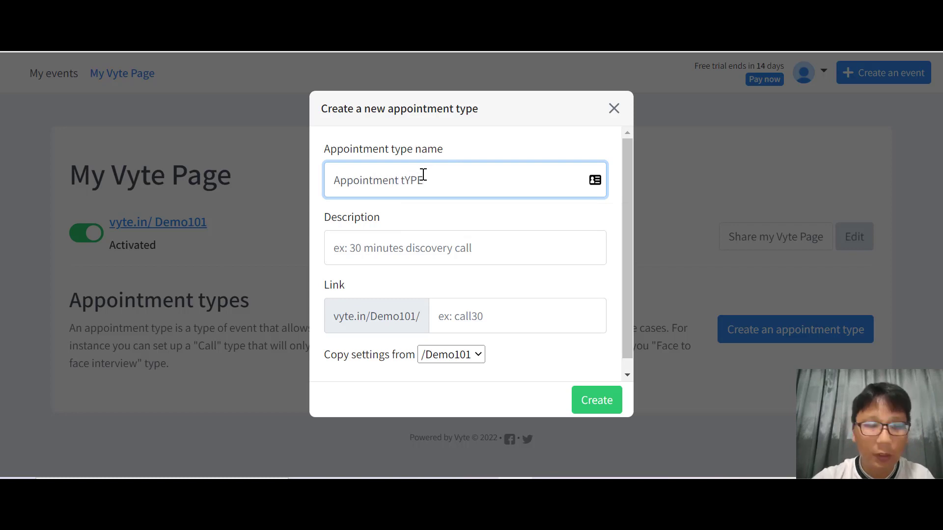
{"action": "type", "text": "nt Type"}
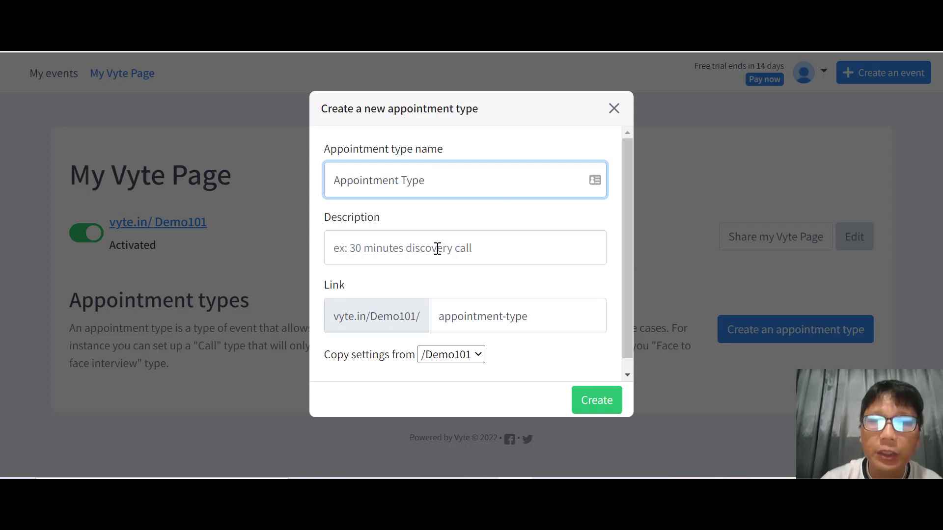
{"action": "left_click", "coordinate": [437, 249]}
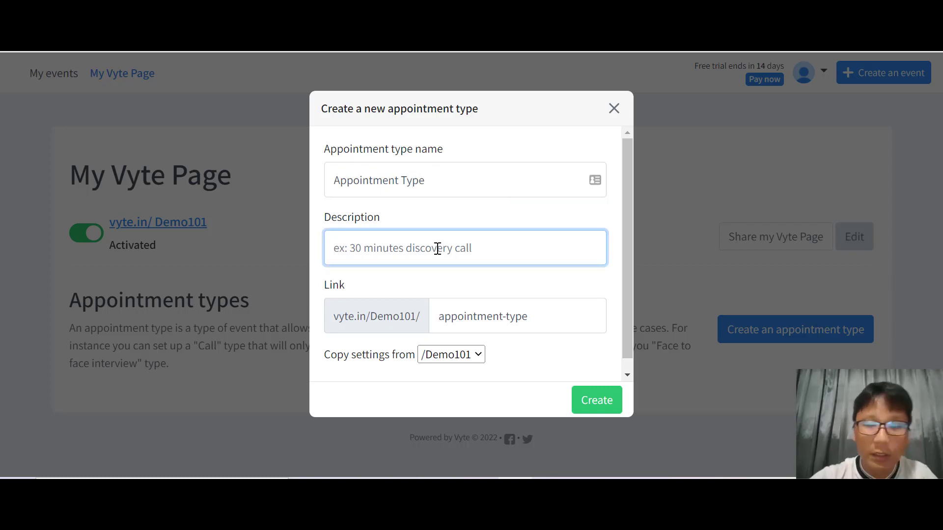
{"action": "type", "text": "10 min relax"}
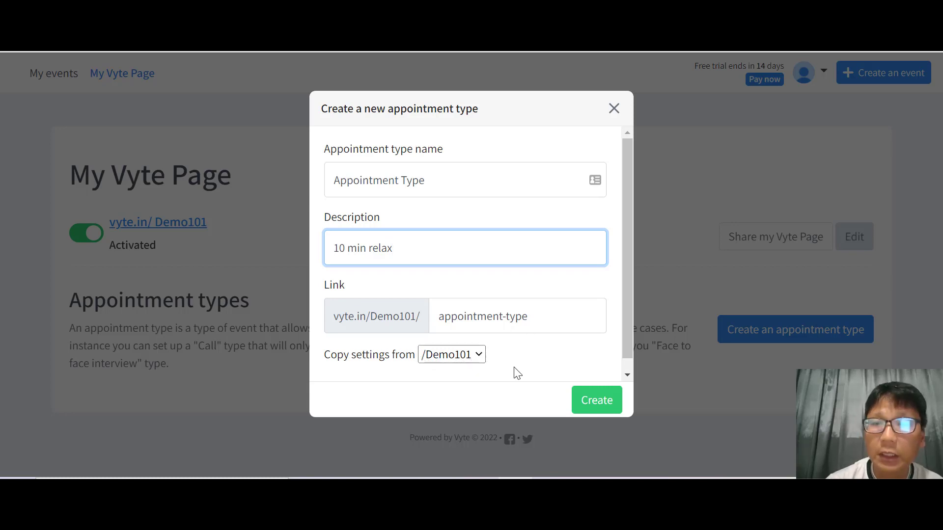
{"action": "left_click", "coordinate": [589, 400]}
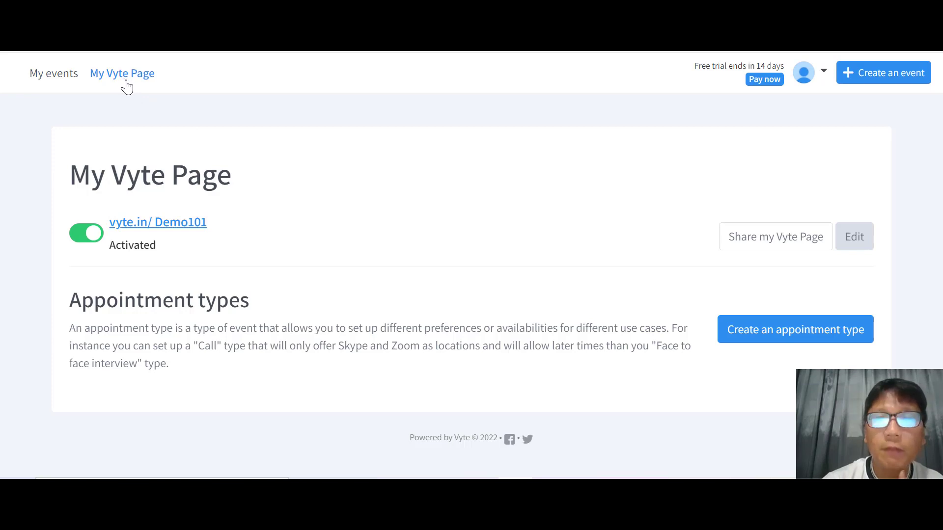
Start a new event from the events list with the subject "Relax Spa" and continue to date and place suggestions without invitees
{"action": "left_click", "coordinate": [63, 81]}
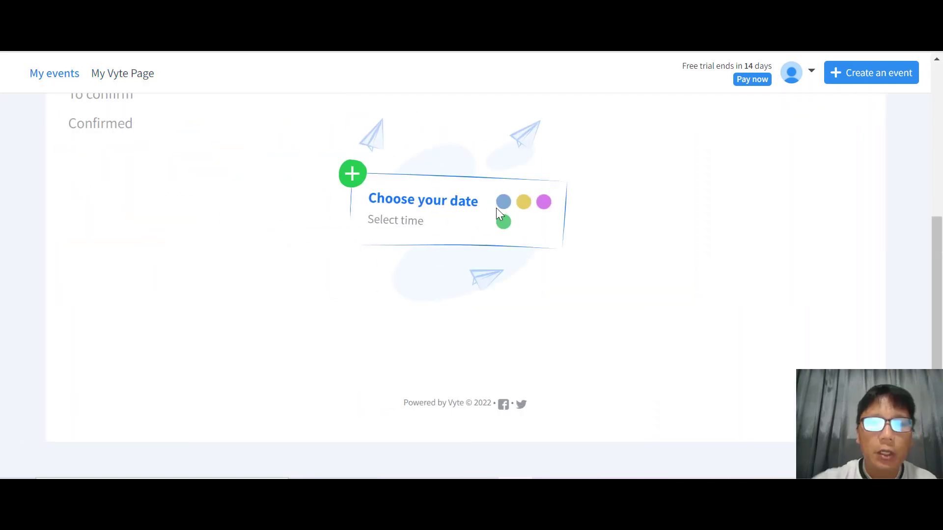
{"action": "scroll", "coordinate": [497, 208], "scroll_direction": "up", "scroll_amount": 5}
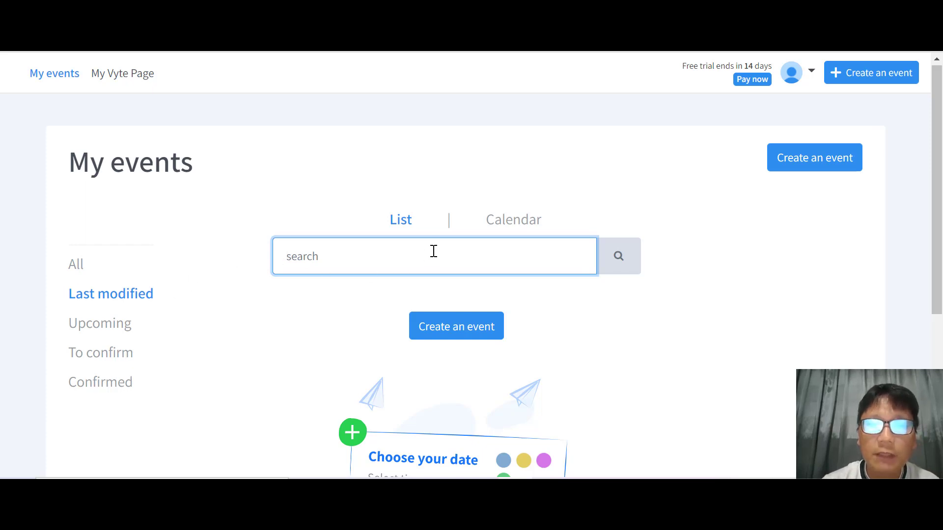
{"action": "left_click", "coordinate": [520, 224]}
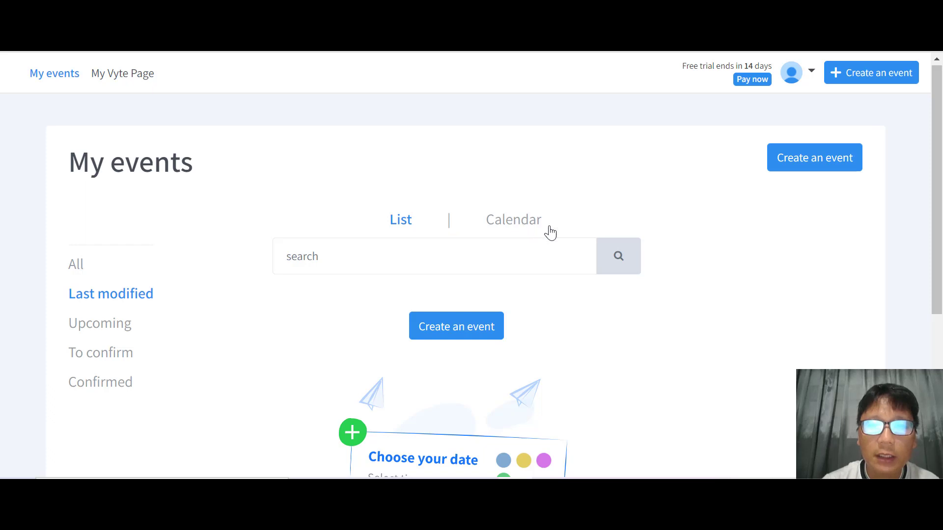
{"action": "key", "text": "Escape"}
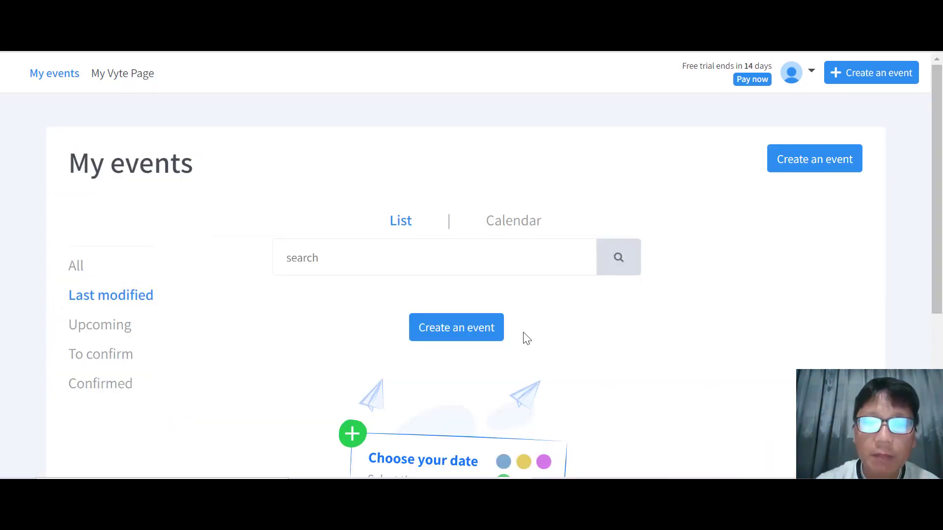
{"action": "left_click", "coordinate": [473, 330]}
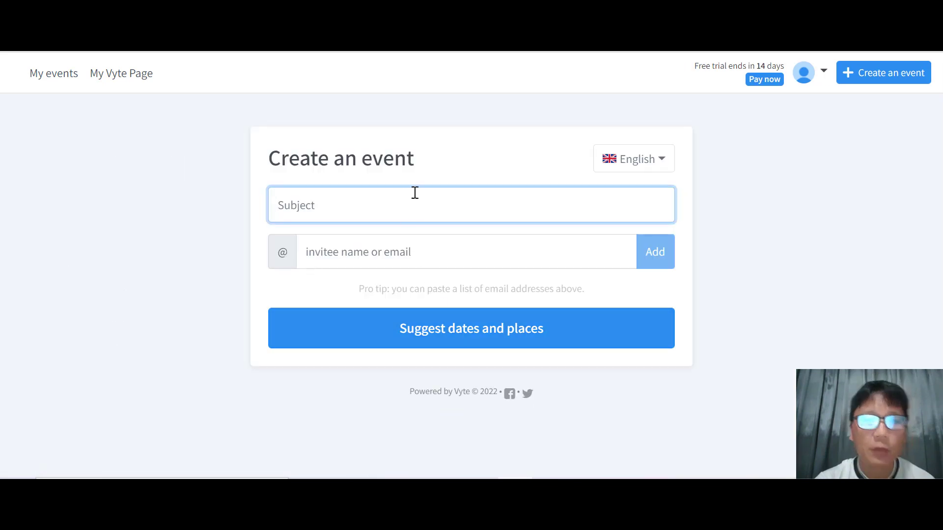
{"action": "type", "text": "Re"}
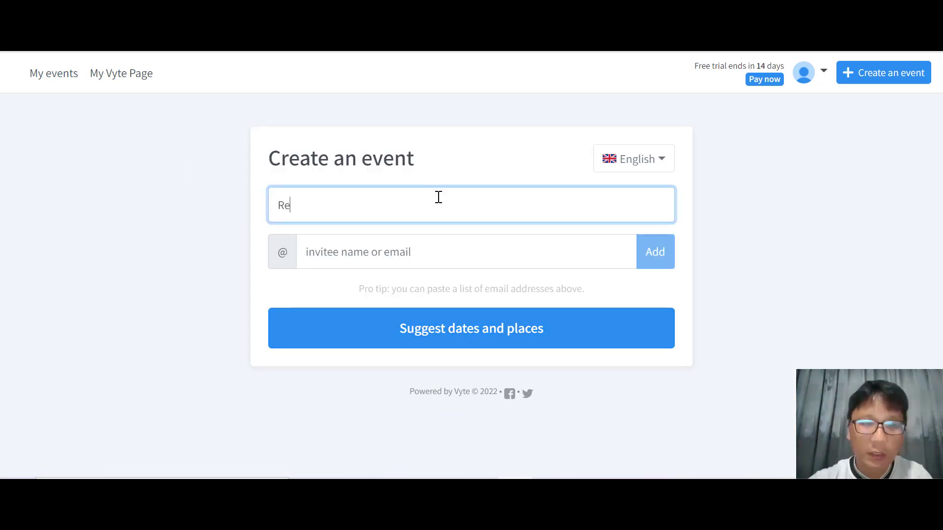
{"action": "type", "text": "lax S"}
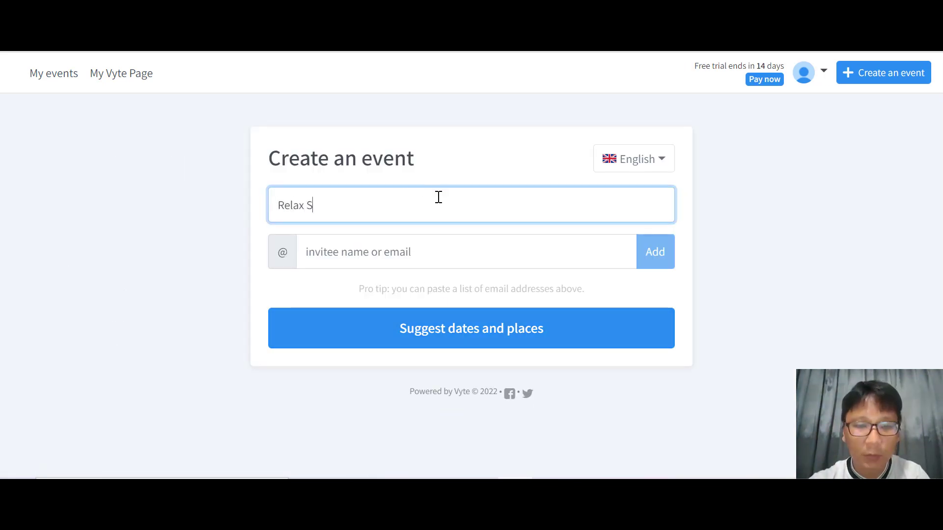
{"action": "type", "text": "pa"}
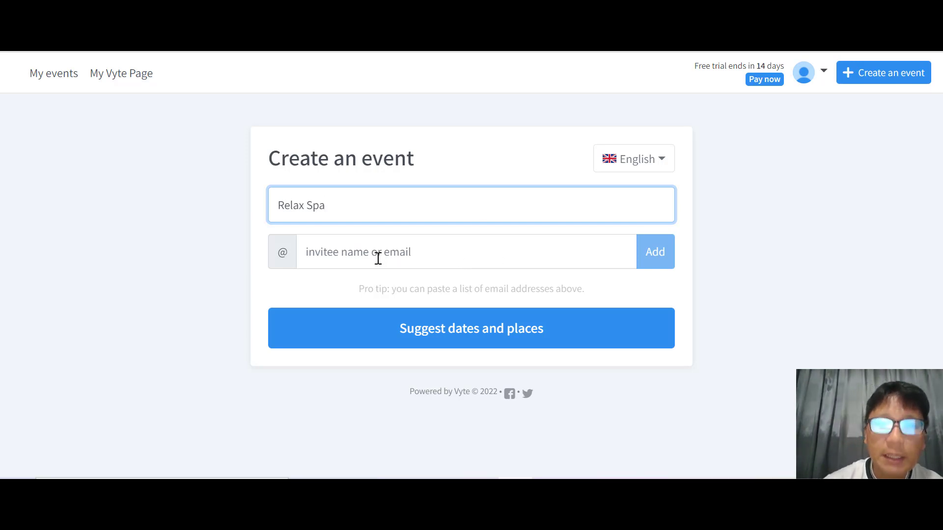
{"action": "left_click", "coordinate": [448, 330]}
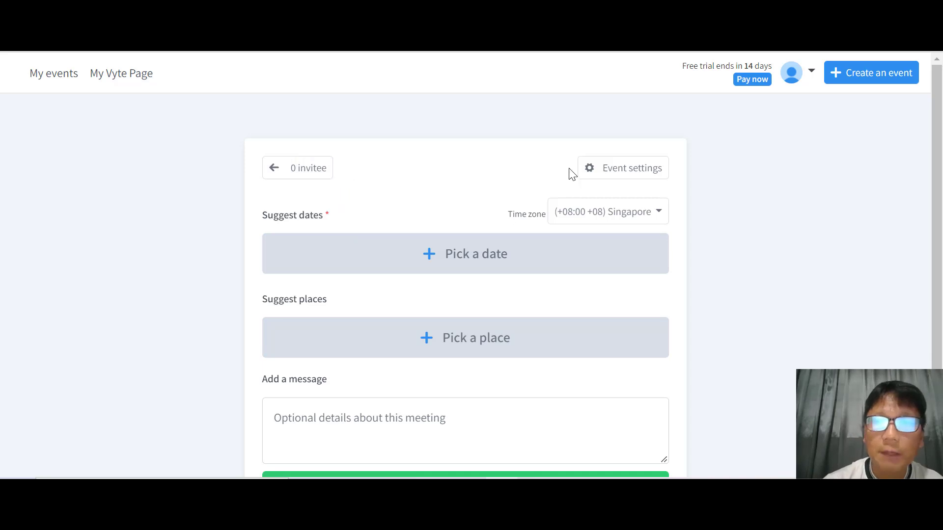
Check the event settings without changing them, and suggest Wednesday, April 27, 8:00 am to 9:00 am as the event date
{"action": "left_click", "coordinate": [622, 168]}
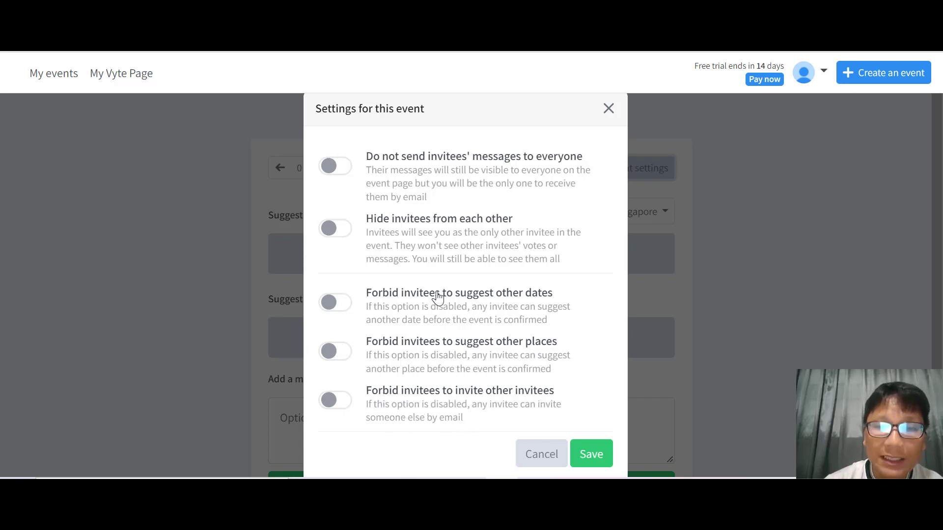
{"action": "left_click", "coordinate": [544, 455]}
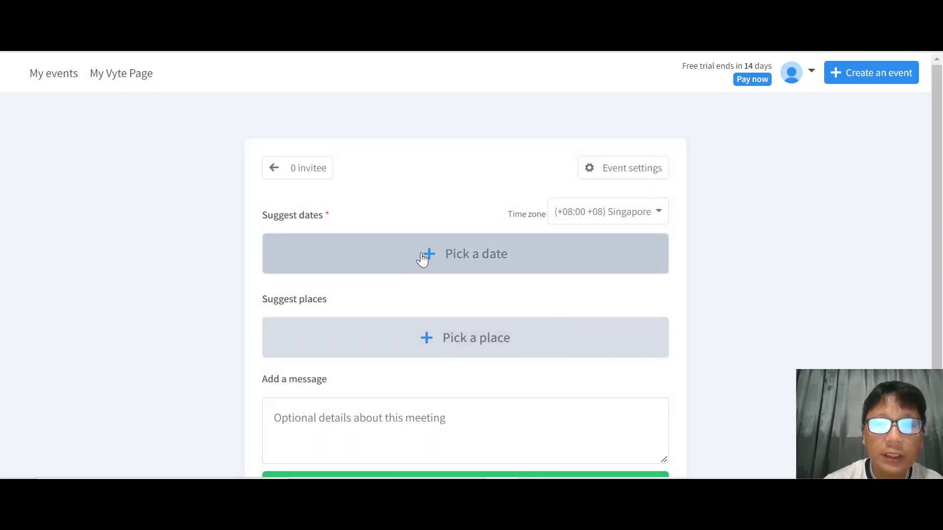
{"action": "left_click", "coordinate": [423, 257]}
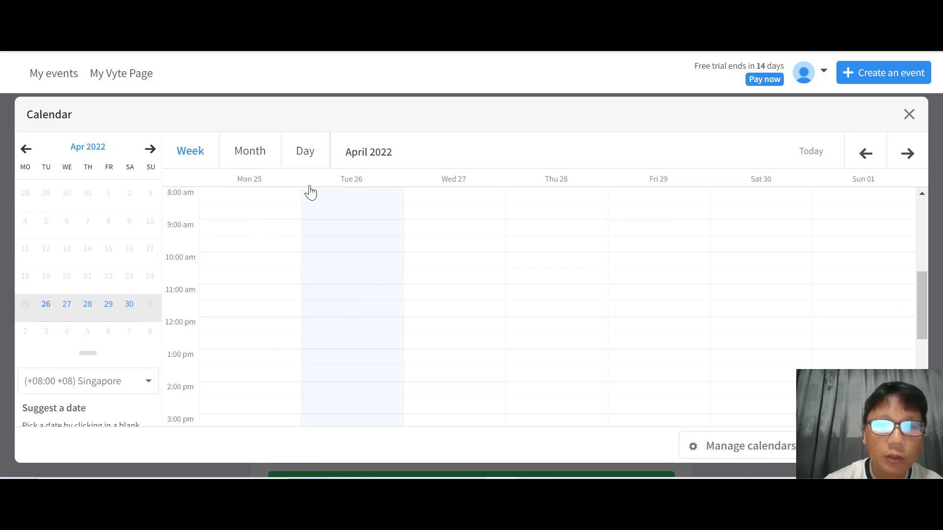
{"action": "left_click", "coordinate": [459, 196]}
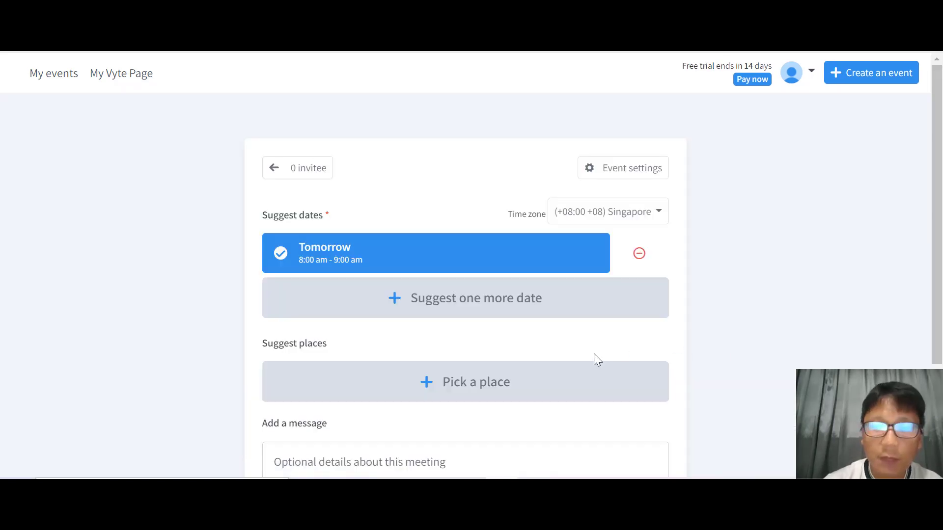
Suggest Singapore Zoo as the event's place, found by searching for "singa"
{"action": "left_click", "coordinate": [489, 395]}
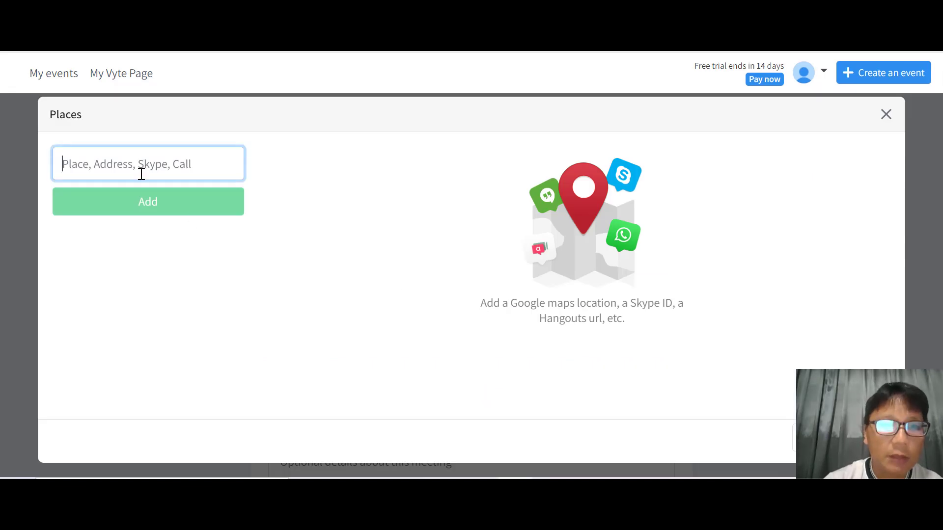
{"action": "type", "text": "singa"}
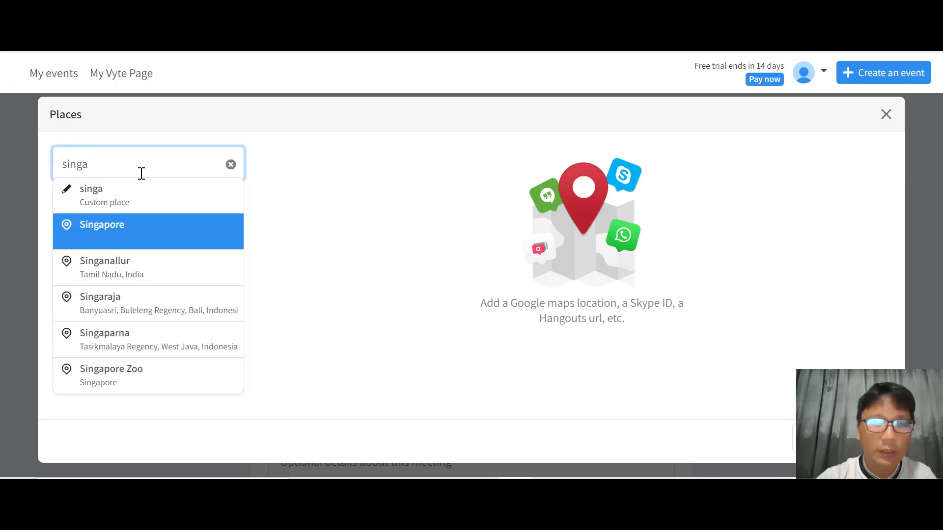
{"action": "left_click", "coordinate": [148, 375]}
{"action": "left_click", "coordinate": [867, 439]}
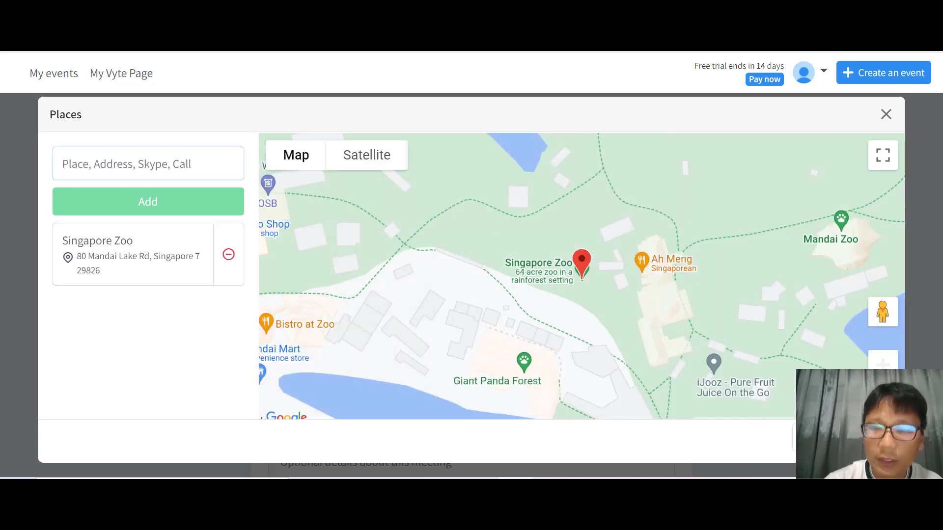
Add the message "Yoga" to the event, confirm the event and dismiss the creation notice
{"action": "scroll", "coordinate": [466, 285], "scroll_direction": "down", "scroll_amount": 4}
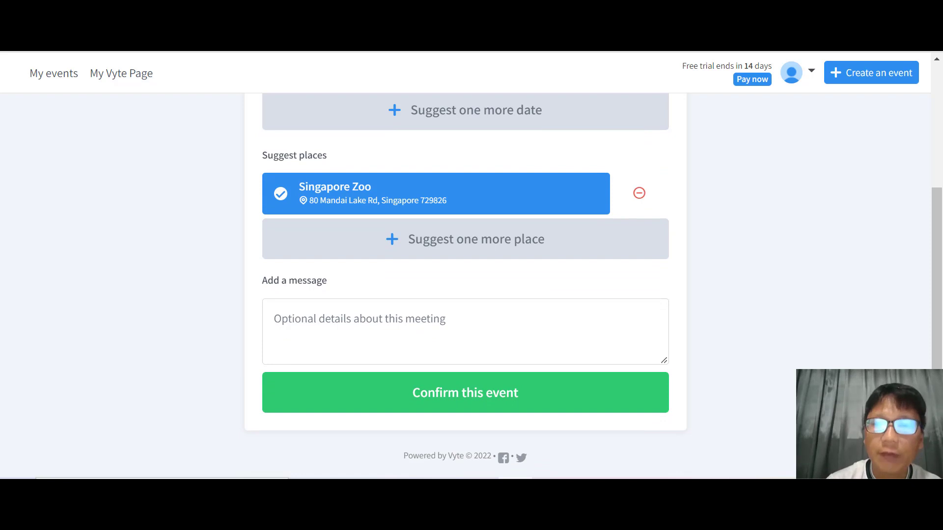
{"action": "left_click", "coordinate": [492, 331]}
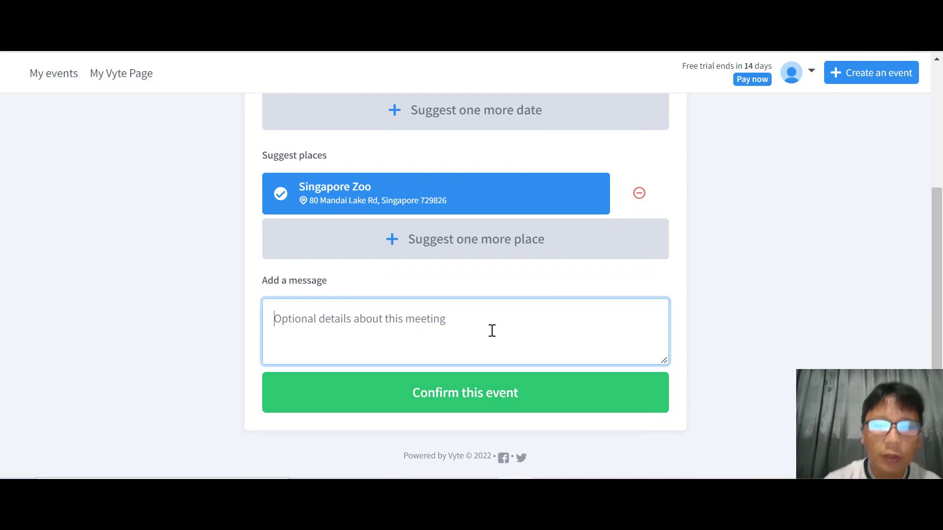
{"action": "type", "text": "Yoga"}
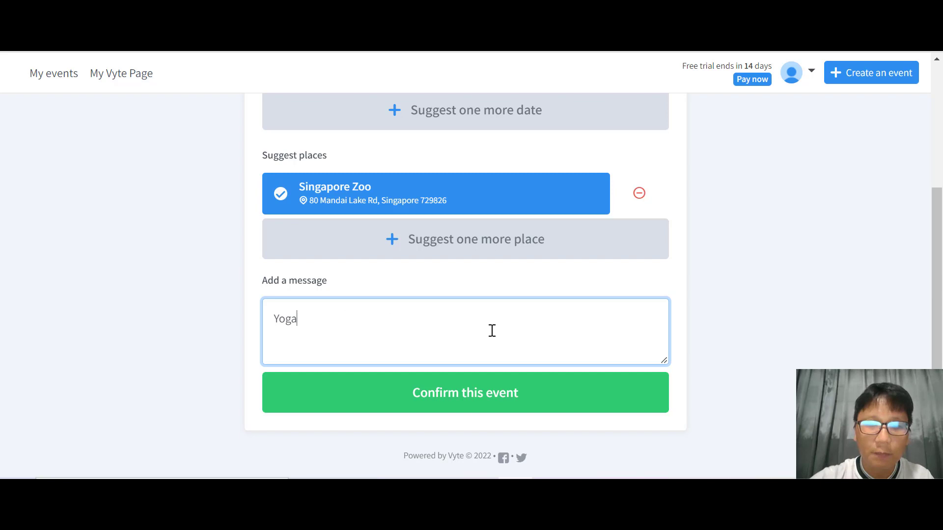
{"action": "left_click", "coordinate": [514, 406]}
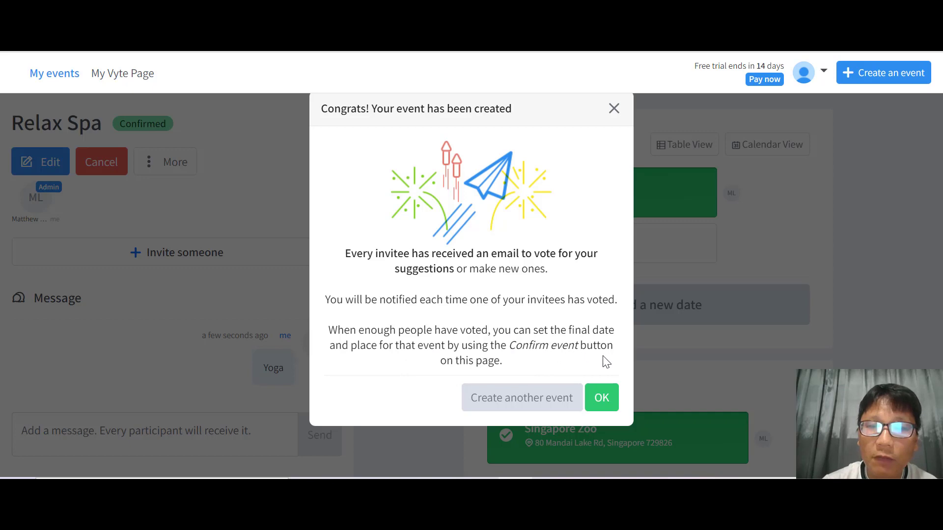
{"action": "left_click", "coordinate": [601, 398]}
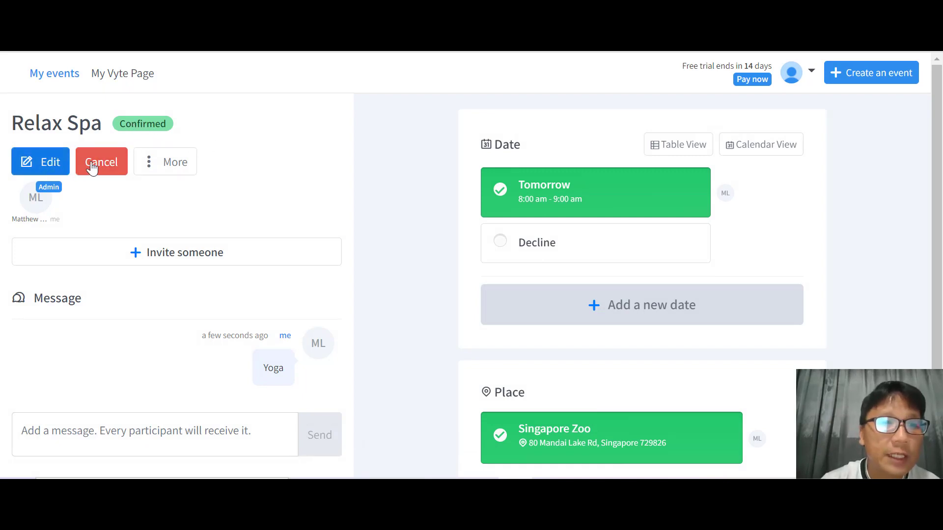
View the Relax Spa event's sharing links for a group meeting and a 1-on-1, and close them
{"action": "left_click", "coordinate": [167, 162]}
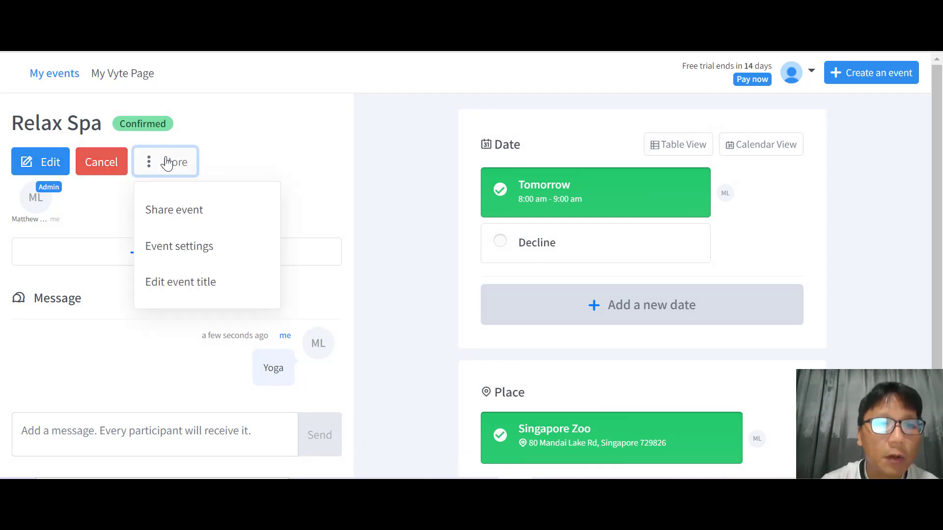
{"action": "left_click", "coordinate": [197, 212]}
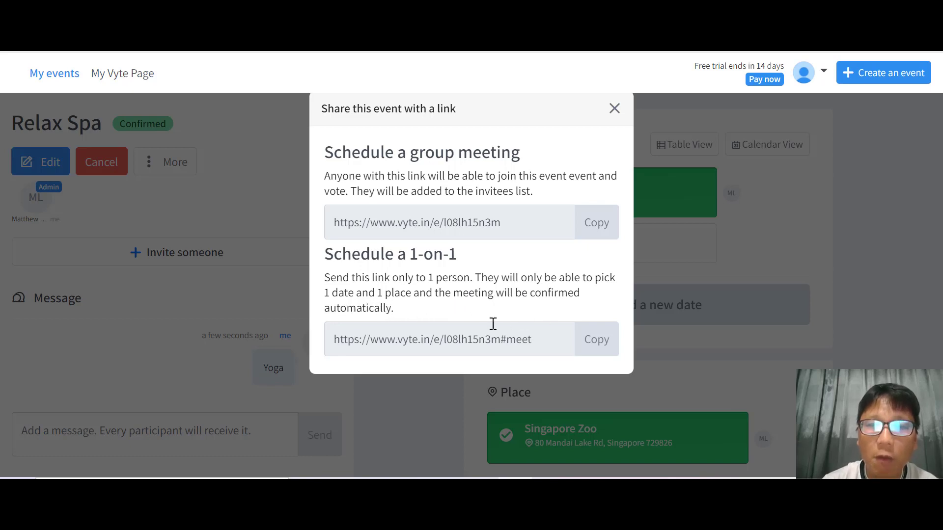
{"action": "left_click", "coordinate": [614, 109]}
Check the Relax Spa event's settings and its title-change form, leaving both without changing anything
{"action": "left_click", "coordinate": [161, 173]}
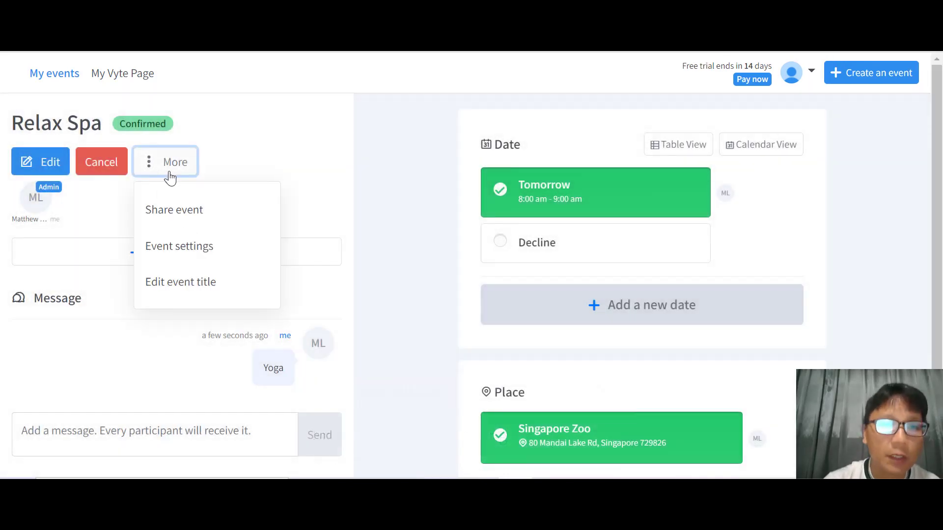
{"action": "left_click", "coordinate": [209, 250]}
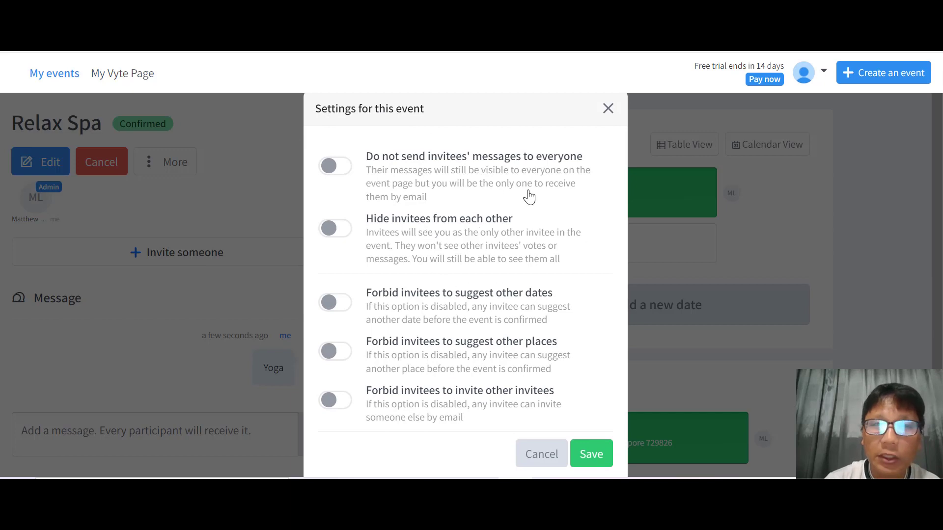
{"action": "left_click", "coordinate": [608, 108]}
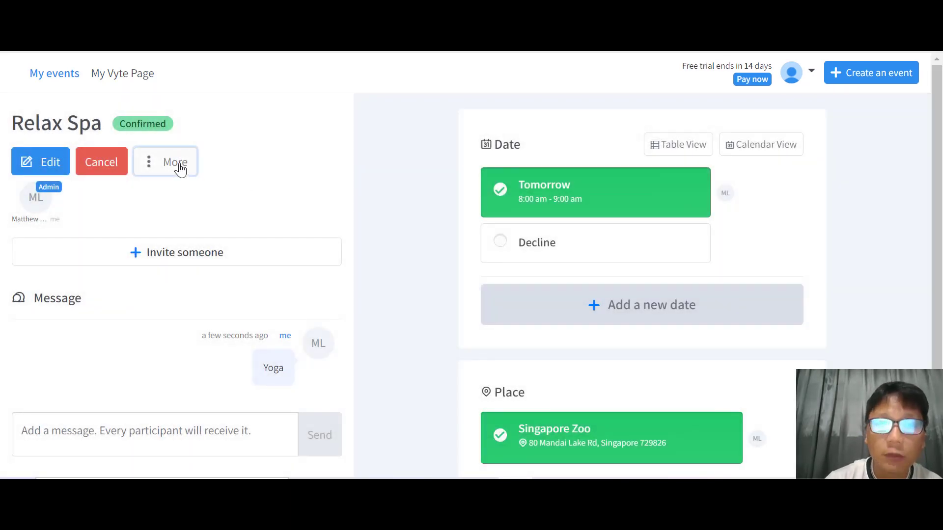
{"action": "left_click", "coordinate": [178, 167]}
{"action": "left_click", "coordinate": [214, 284]}
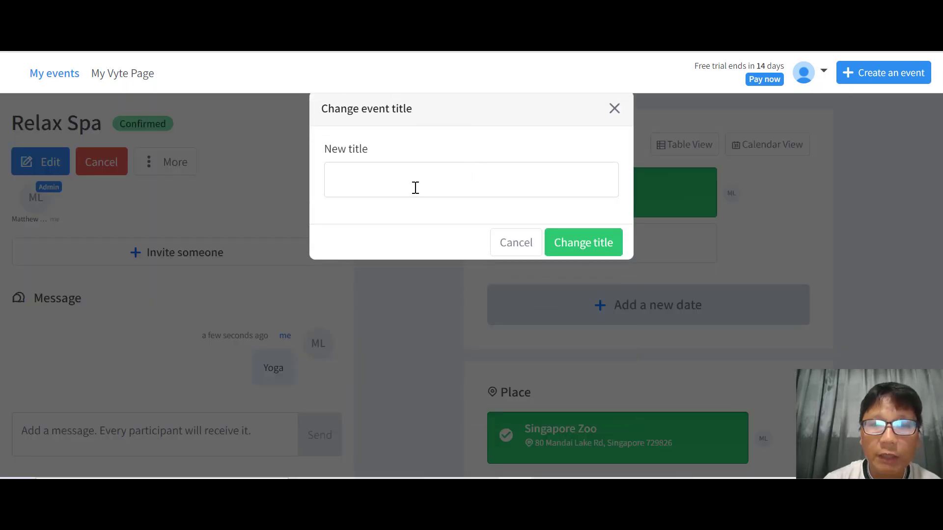
{"action": "left_click", "coordinate": [508, 245]}
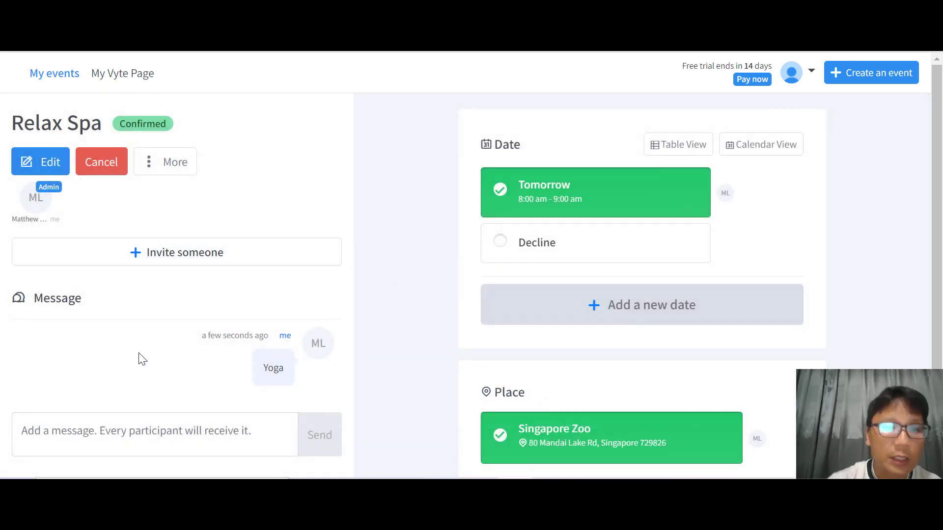
Look over the Relax Spa event page's date, place and message areas without adding anything
{"action": "scroll", "coordinate": [140, 359], "scroll_direction": "down", "scroll_amount": 2}
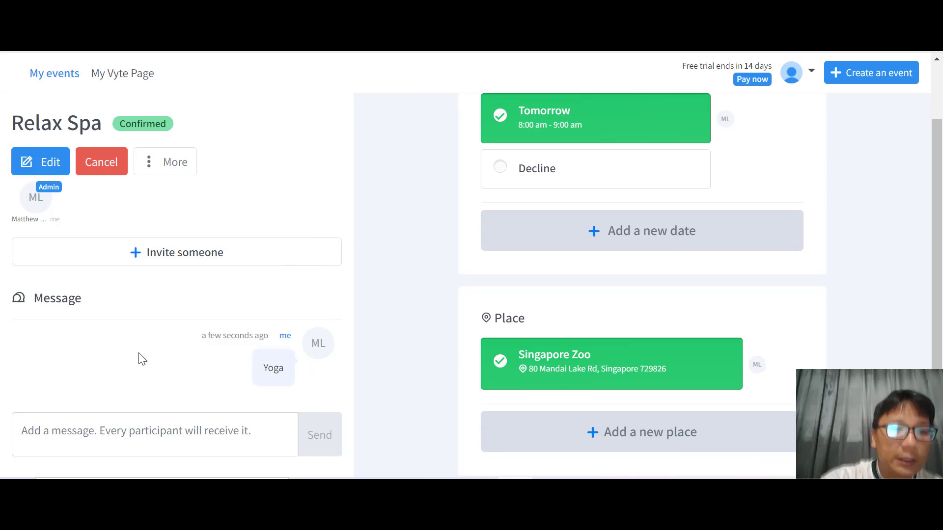
{"action": "left_click", "coordinate": [141, 435]}
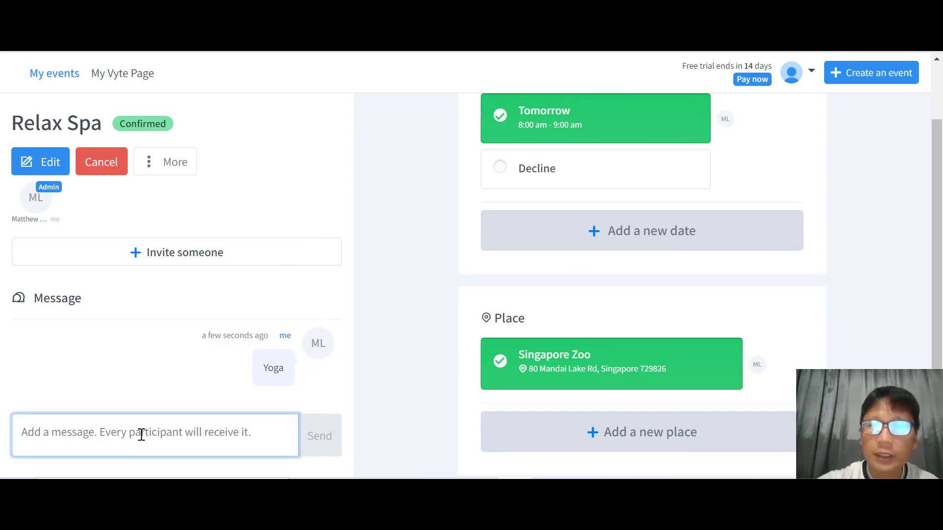
{"action": "scroll", "coordinate": [141, 434], "scroll_direction": "up", "scroll_amount": 2}
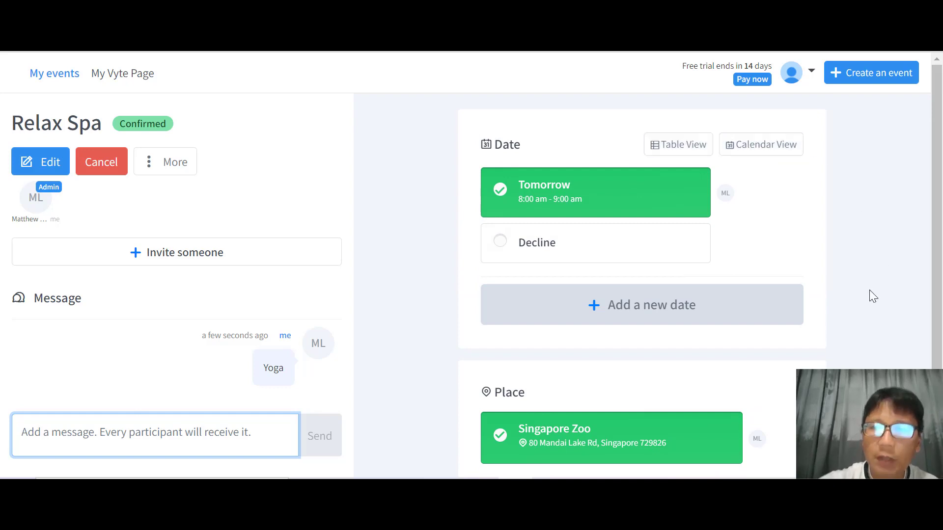
{"action": "scroll", "coordinate": [873, 297], "scroll_direction": "down", "scroll_amount": 1}
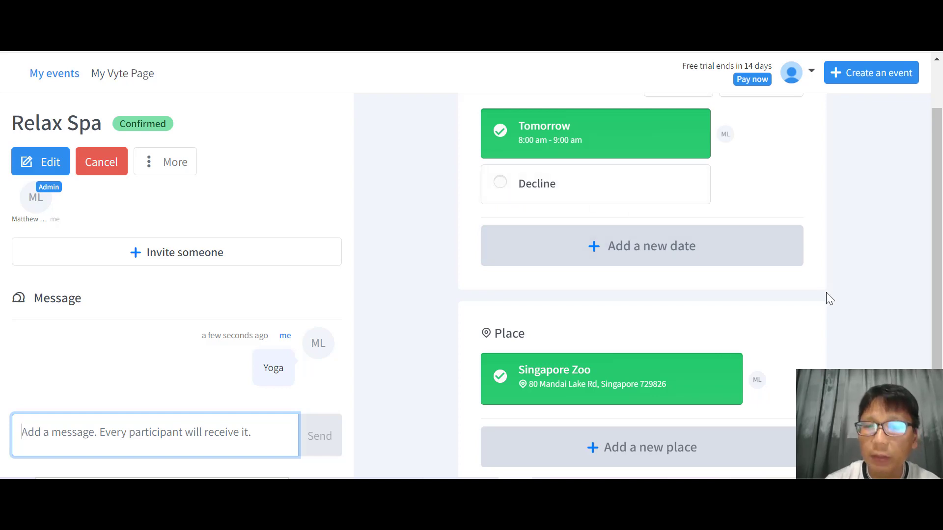
{"action": "scroll", "coordinate": [826, 293], "scroll_direction": "down", "scroll_amount": 1}
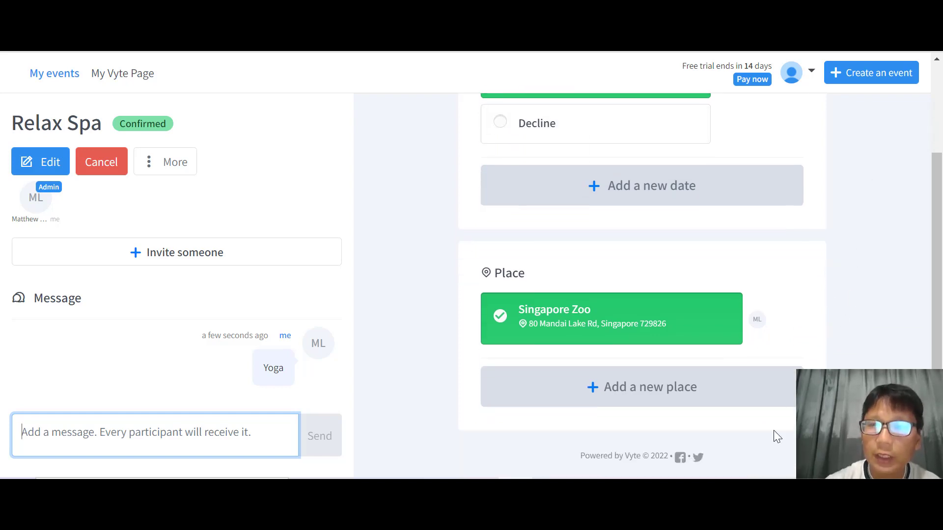
{"action": "scroll", "coordinate": [763, 400], "scroll_direction": "up", "scroll_amount": 2}
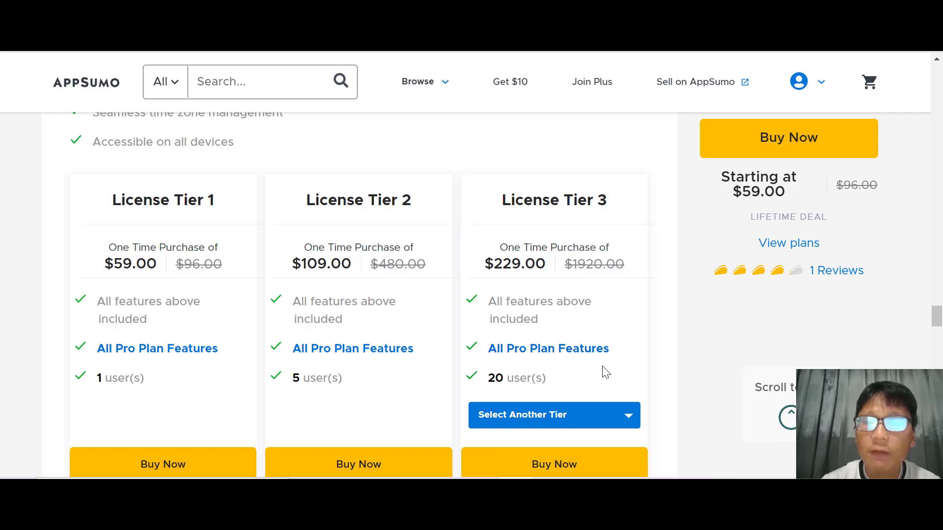
Compare the license tiers on the AppSumo deal page and check which other tiers can be selected in the License Tier 3 column
{"action": "scroll", "coordinate": [536, 380], "scroll_direction": "down", "scroll_amount": 2}
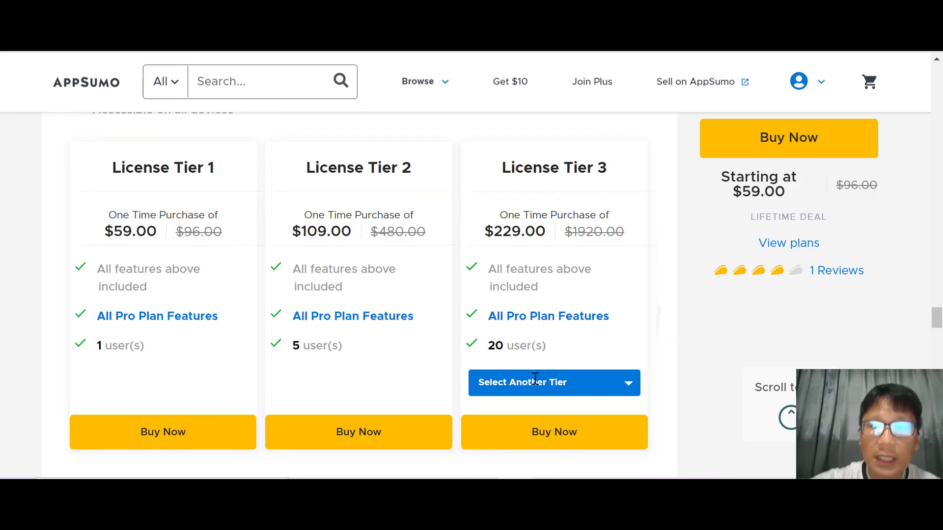
{"action": "left_click", "coordinate": [622, 339]}
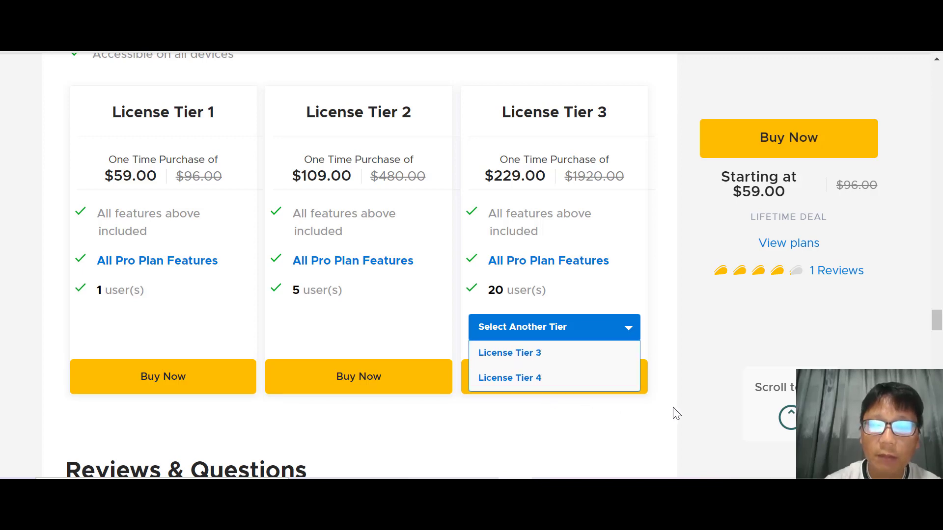
{"action": "left_click", "coordinate": [666, 422]}
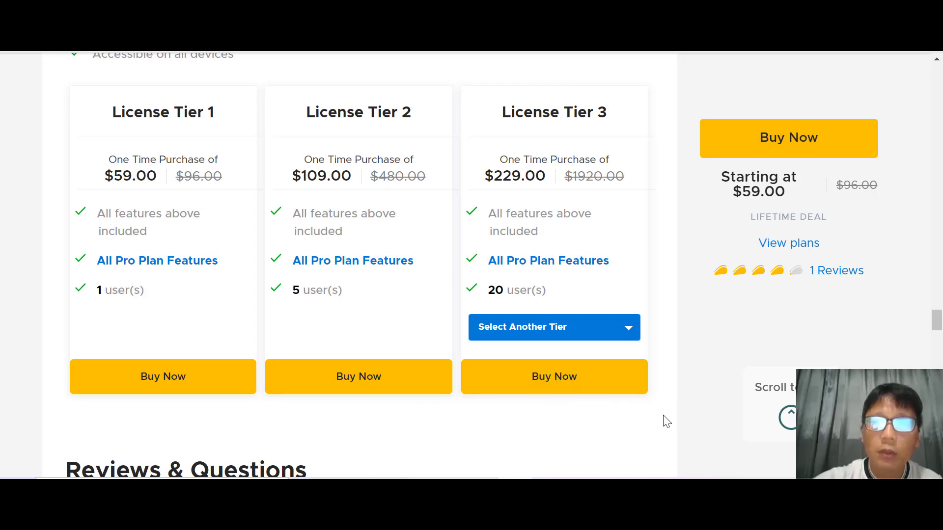
{"action": "scroll", "coordinate": [666, 422], "scroll_direction": "up", "scroll_amount": 1}
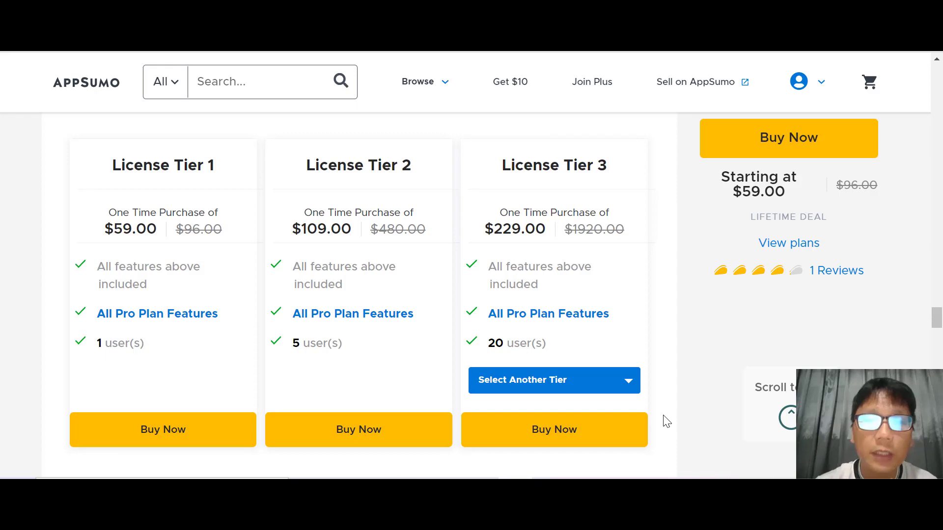